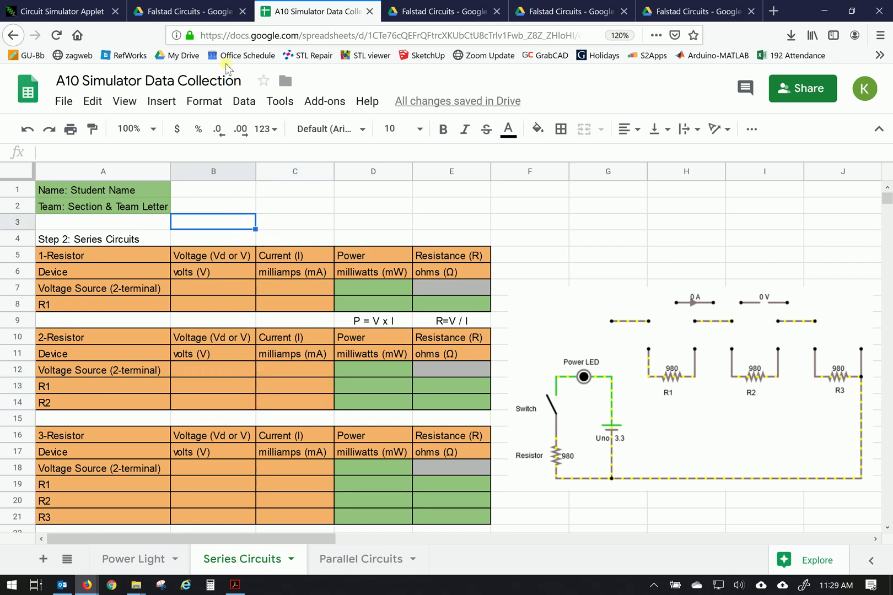
# - Switch to the Falstad circuit simulator and open the circuit file T#-A10-GULogin-1.txt
pyautogui.click(80, 12)
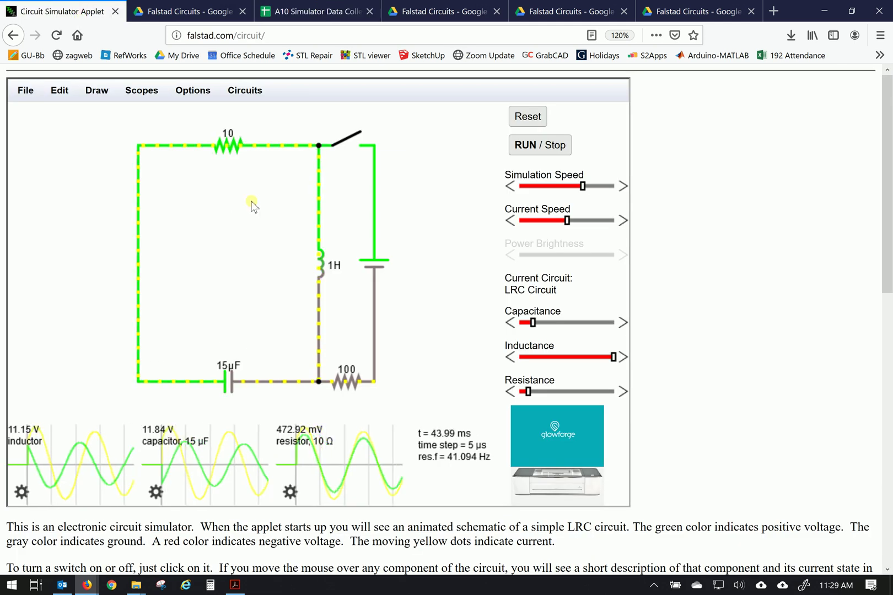
pyautogui.click(27, 91)
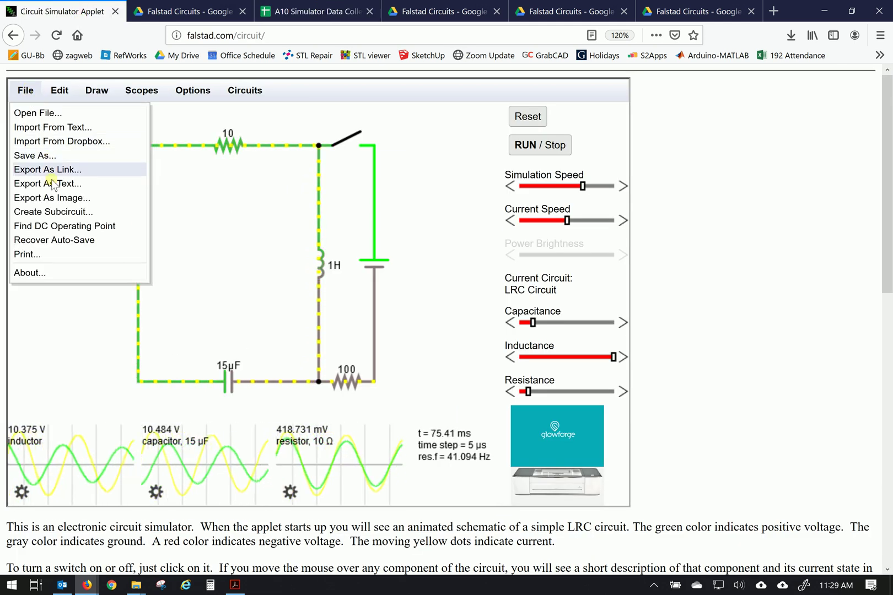
pyautogui.click(38, 113)
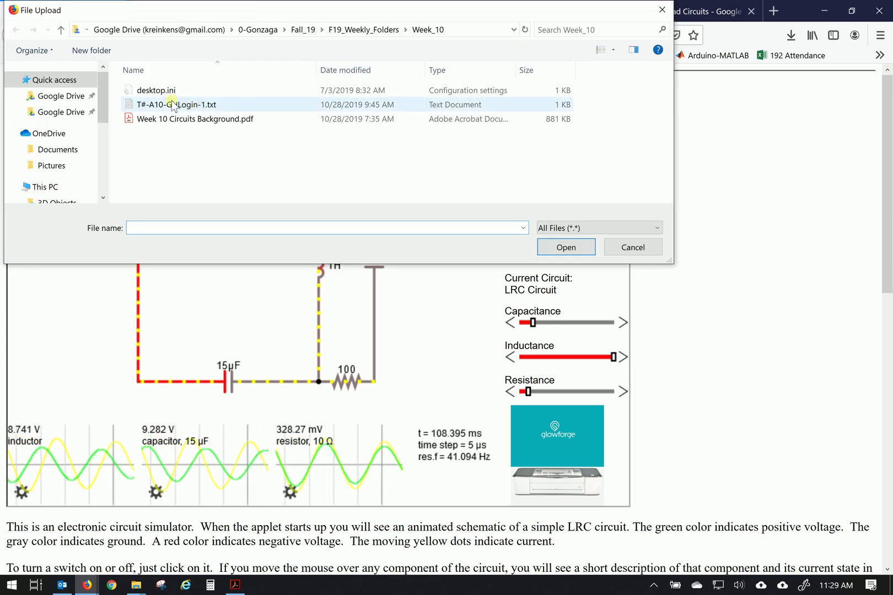
pyautogui.click(205, 106)
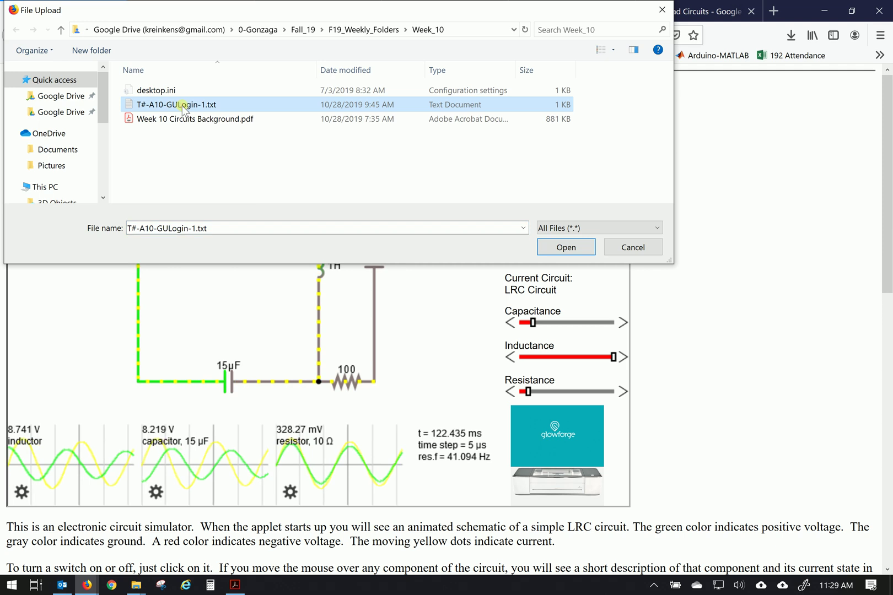
pyautogui.click(563, 249)
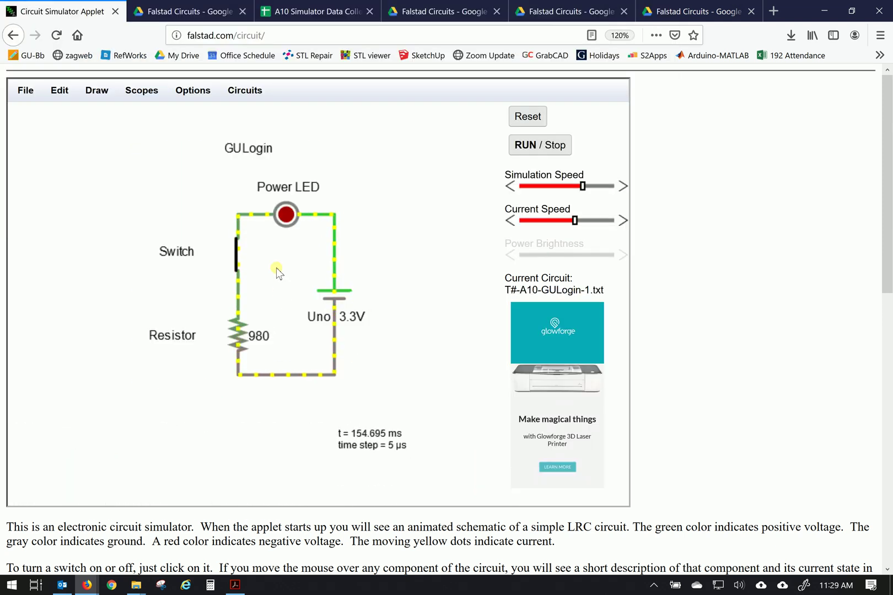
pyautogui.moveTo(247, 287); pyautogui.dragTo(167, 297)
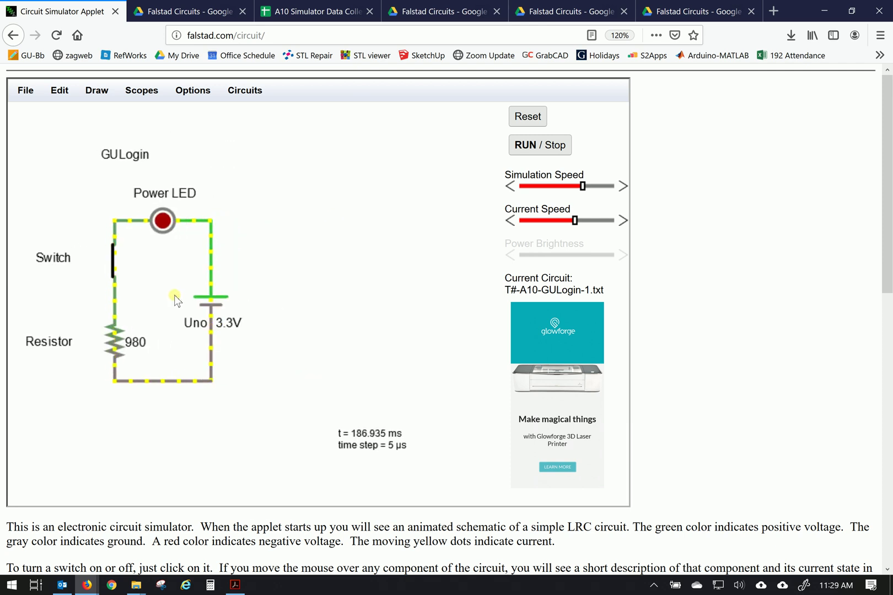
pyautogui.scroll(-3, 169, 298)
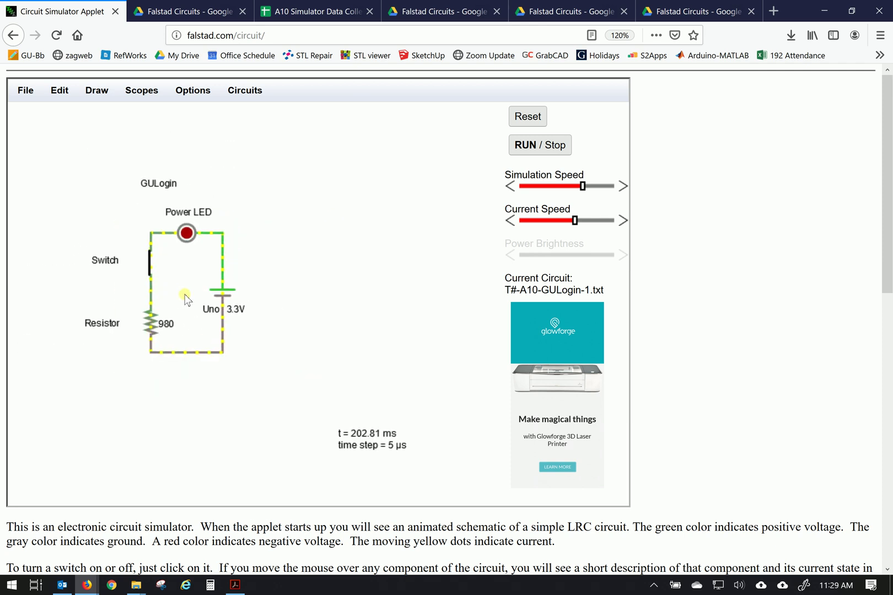
pyautogui.moveTo(181, 289); pyautogui.dragTo(104, 290)
pyautogui.scroll(-2, 126, 297)
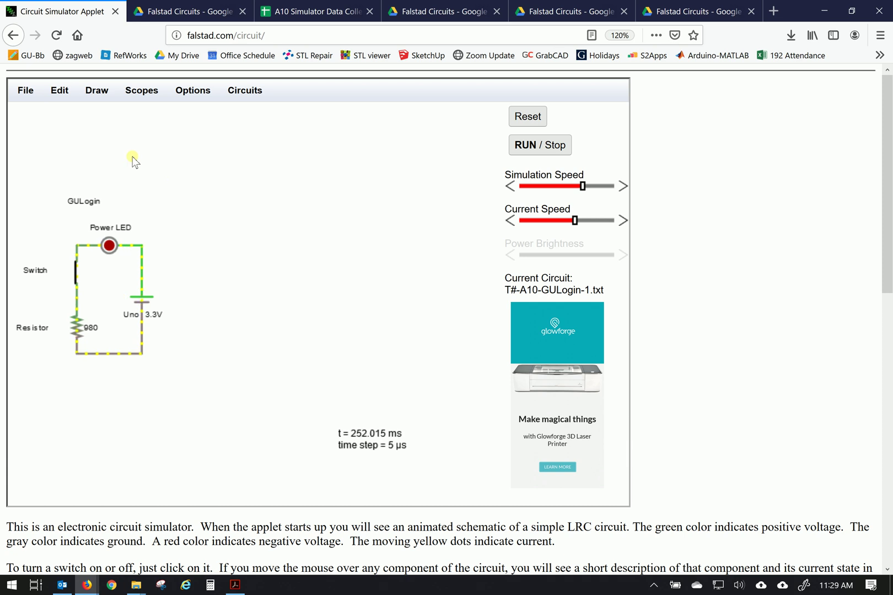
pyautogui.click(59, 90)
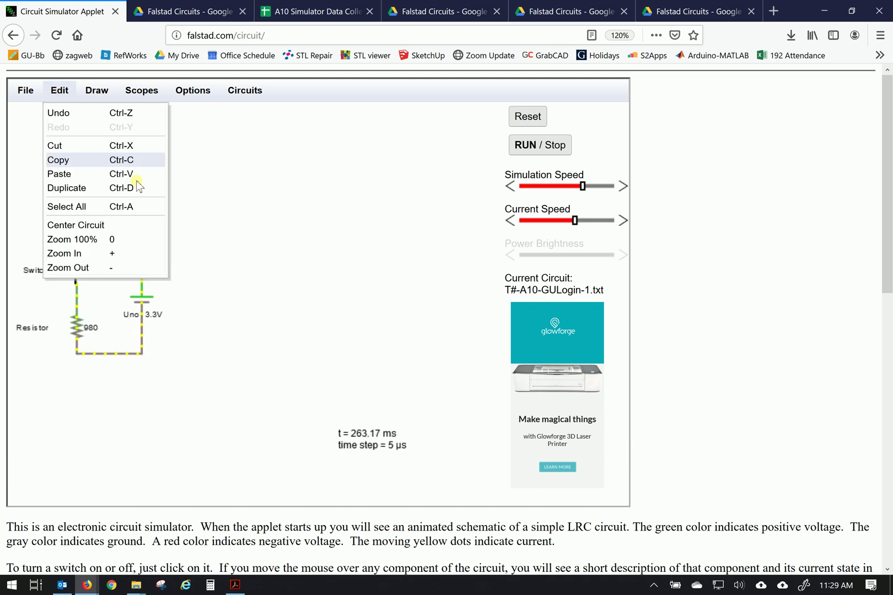
pyautogui.click(93, 227)
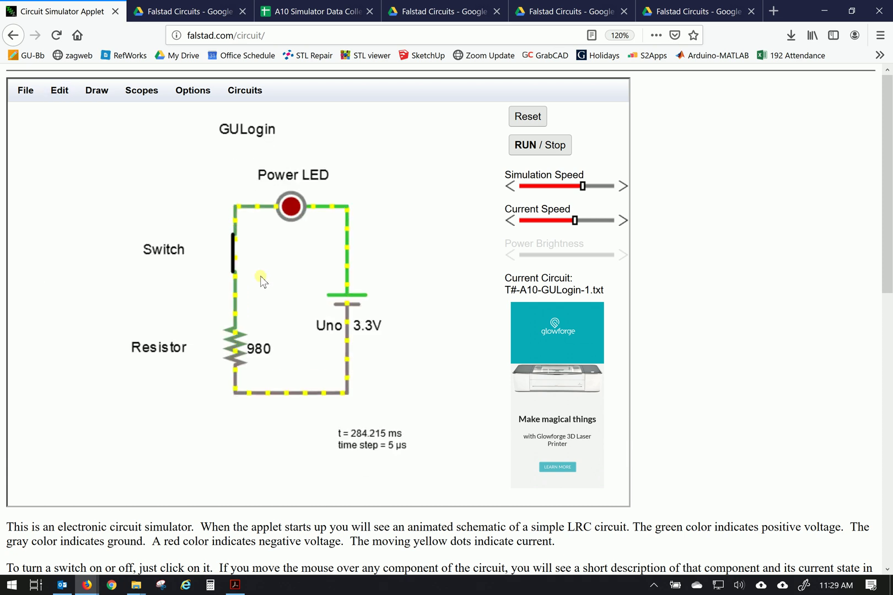
# - Shrink the circuit view and shift the LED circuit to the canvas's left side, leaving room for more components
pyautogui.scroll(-5, 262, 281)
pyautogui.moveTo(180, 287); pyautogui.dragTo(104, 296)
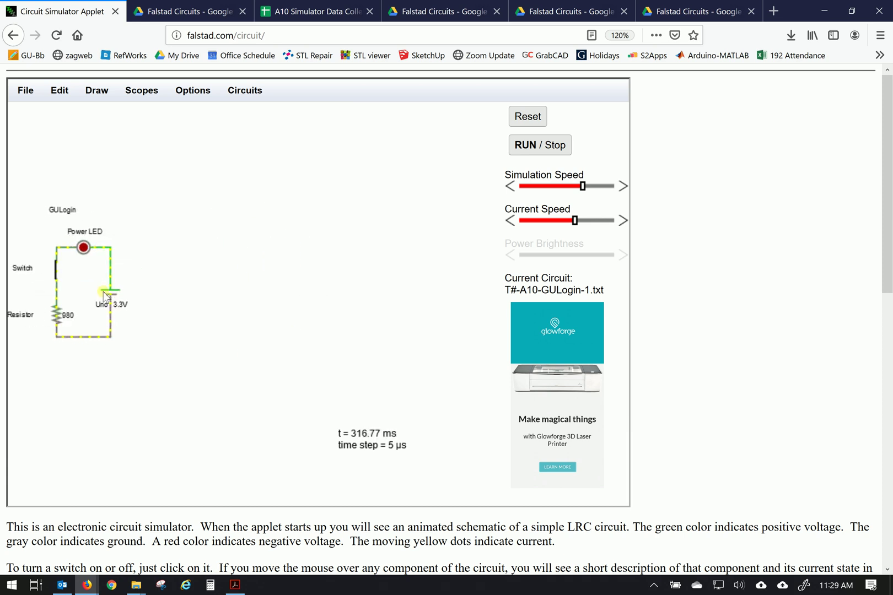
pyautogui.scroll(2, 103, 293)
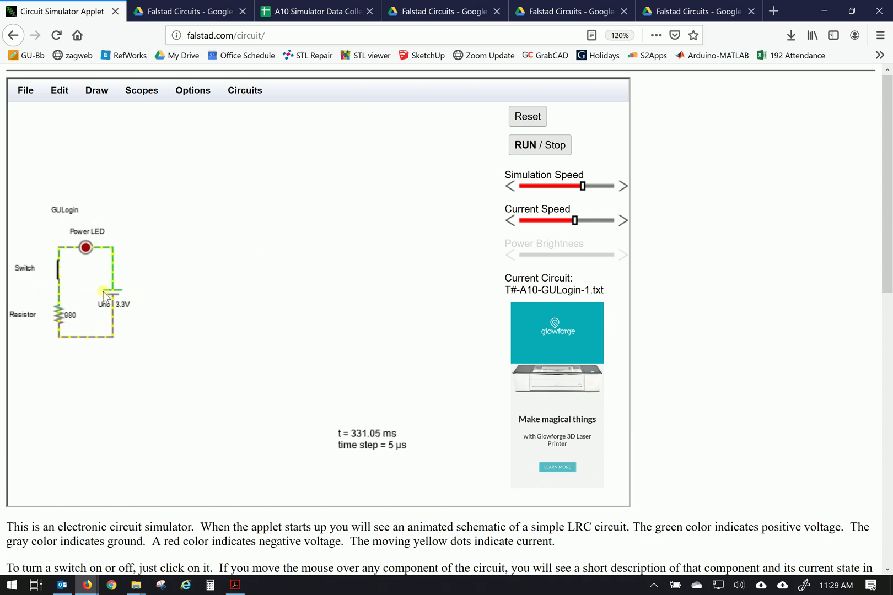
pyautogui.moveTo(89, 289); pyautogui.dragTo(154, 284)
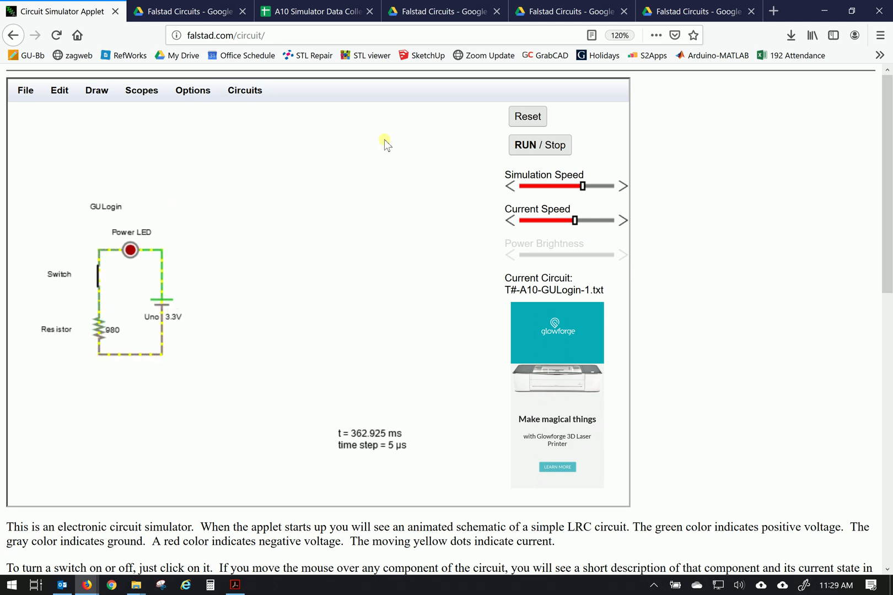
# - Examine the series circuit setup slide in A10 Power and Ohms Law.pptx and the photo of the breadboard wiring
pyautogui.click(672, 12)
pyautogui.scroll(-7, 488, 187)
pyautogui.scroll(-2, 488, 188)
pyautogui.scroll(4, 482, 184)
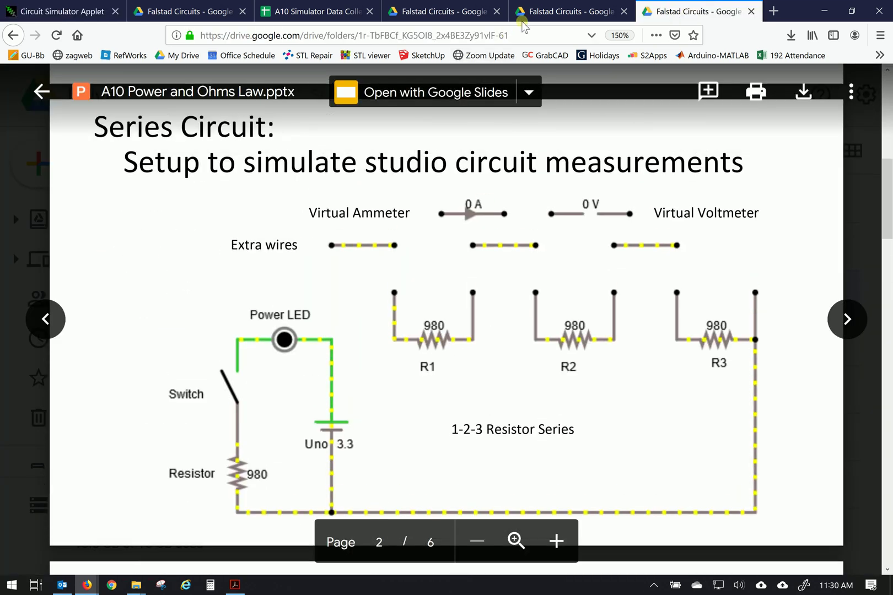
pyautogui.click(435, 12)
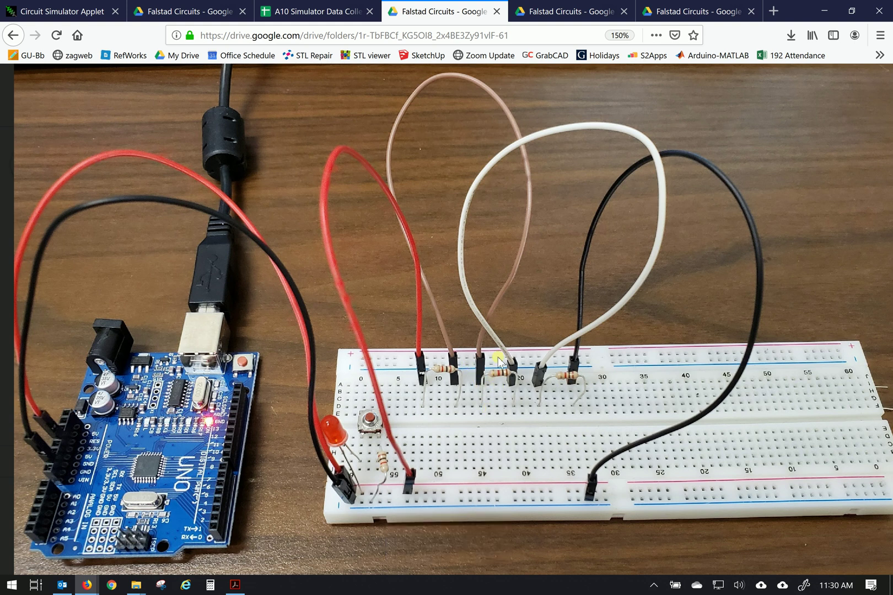
# - Back in the Falstad simulator, duplicate the 980 ohm resistor and lay the copy horizontally beside the battery loop, level with the Power LED
pyautogui.click(78, 12)
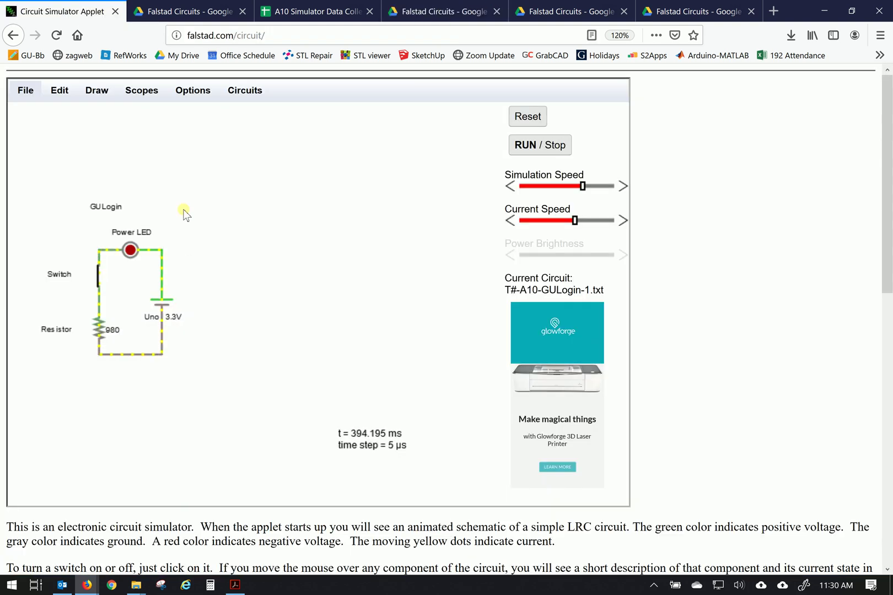
pyautogui.moveTo(98, 327)
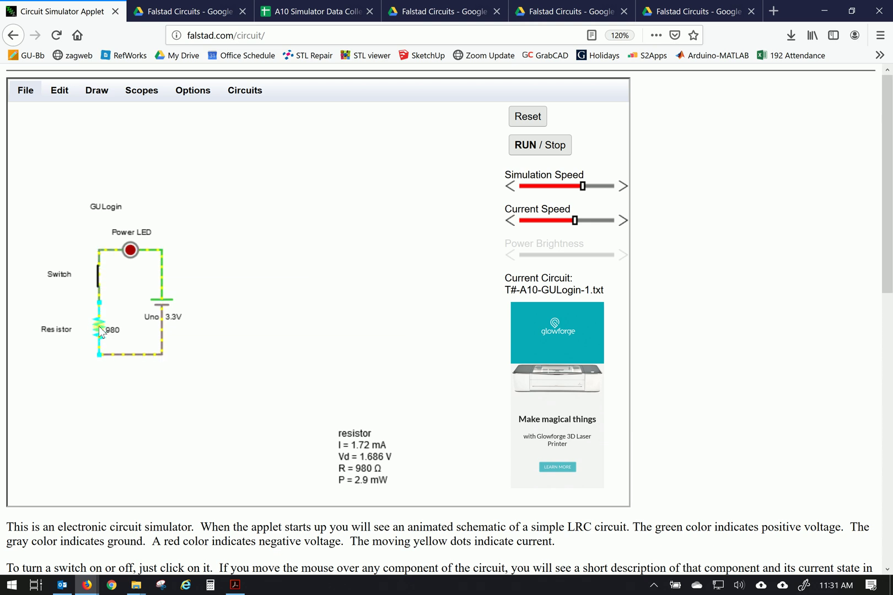
pyautogui.hotkey('ctrl', 'd')
pyautogui.moveTo(192, 329); pyautogui.dragTo(251, 265)
pyautogui.moveTo(208, 305); pyautogui.dragTo(254, 260)
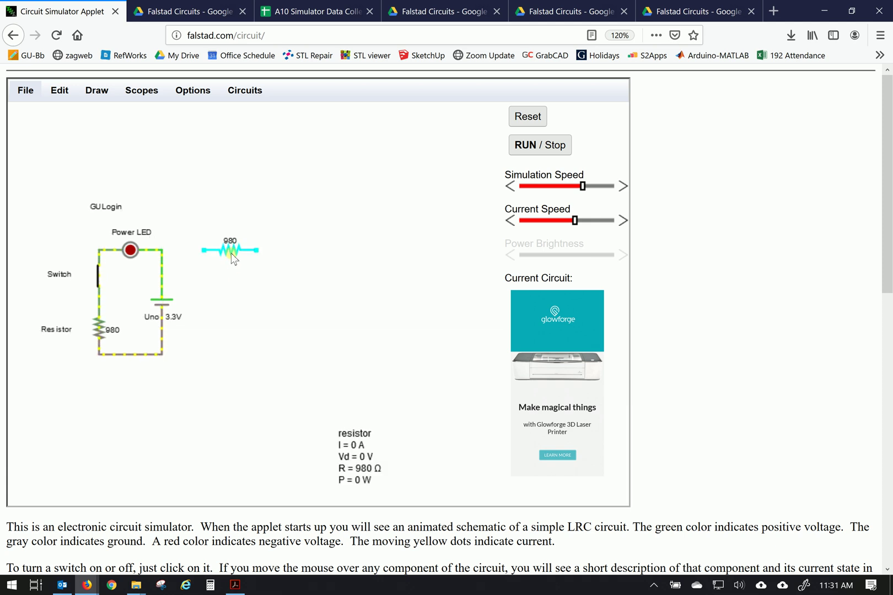
# - Duplicate the horizontal resistor twice and space the copies evenly in the same row
pyautogui.hotkey('ctrl', 'd')
pyautogui.moveTo(291, 251); pyautogui.dragTo(322, 255)
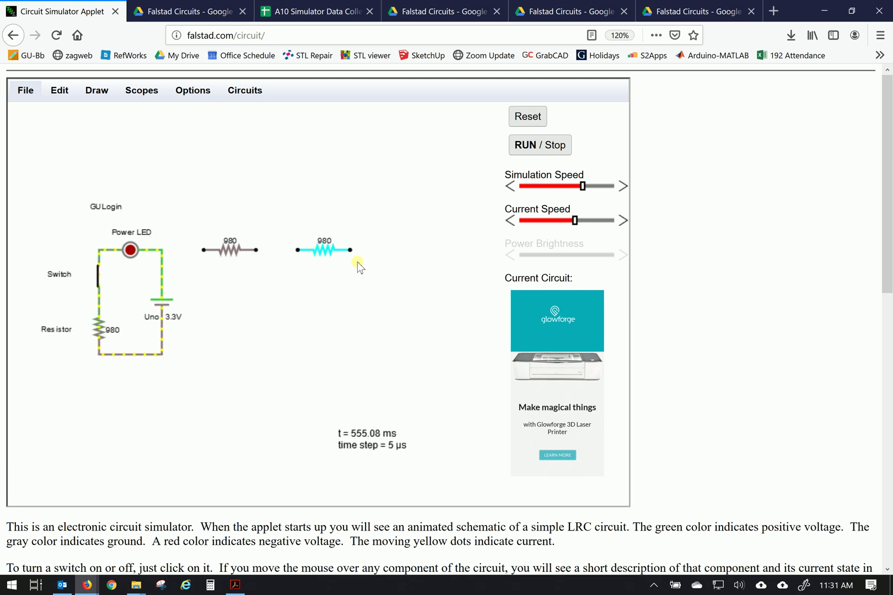
pyautogui.hotkey('ctrl', 'd')
pyautogui.moveTo(412, 253); pyautogui.dragTo(416, 249)
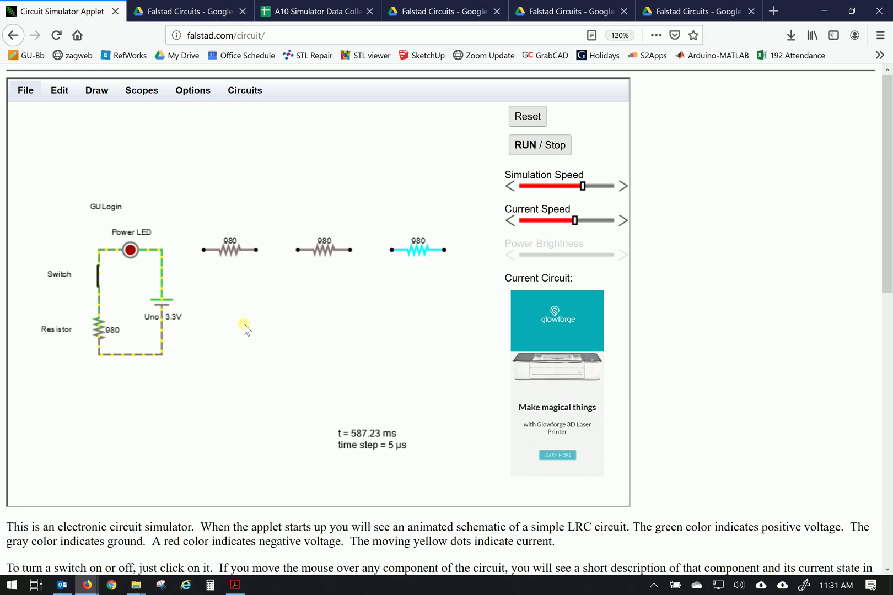
# - Draw wires from the battery loop's lower corner across beneath the resistors and up to the third resistor's outer end
pyautogui.click(98, 90)
pyautogui.click(115, 113)
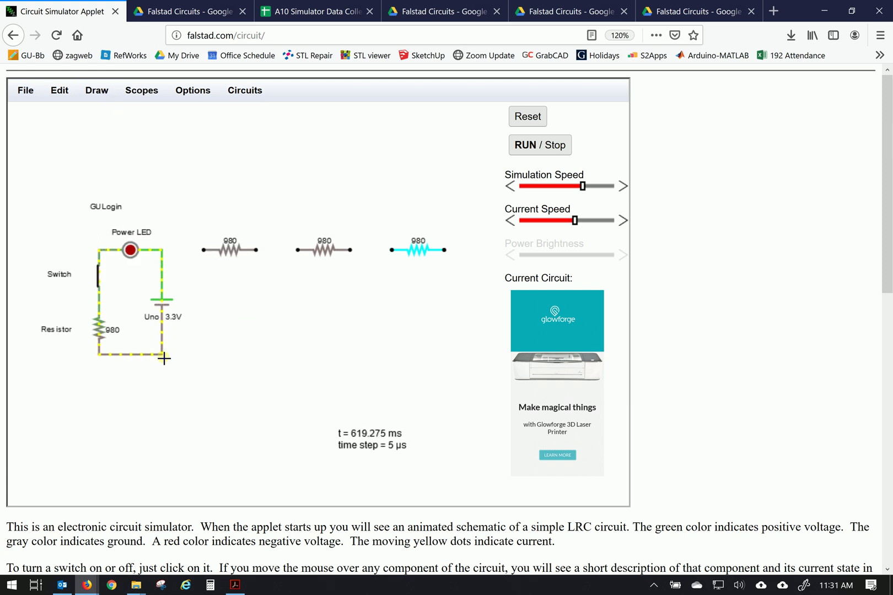
pyautogui.moveTo(162, 356); pyautogui.dragTo(447, 354)
pyautogui.moveTo(446, 354); pyautogui.dragTo(446, 250)
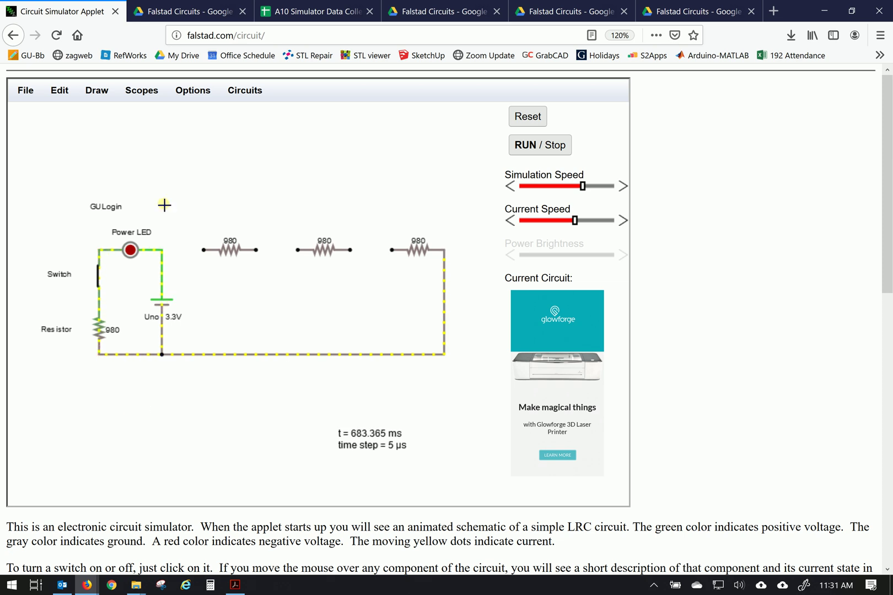
# - Draw three separate horizontal wires above the resistor gaps and a short vertical wire up from each end of the three resistors
pyautogui.moveTo(164, 214); pyautogui.dragTo(392, 208)
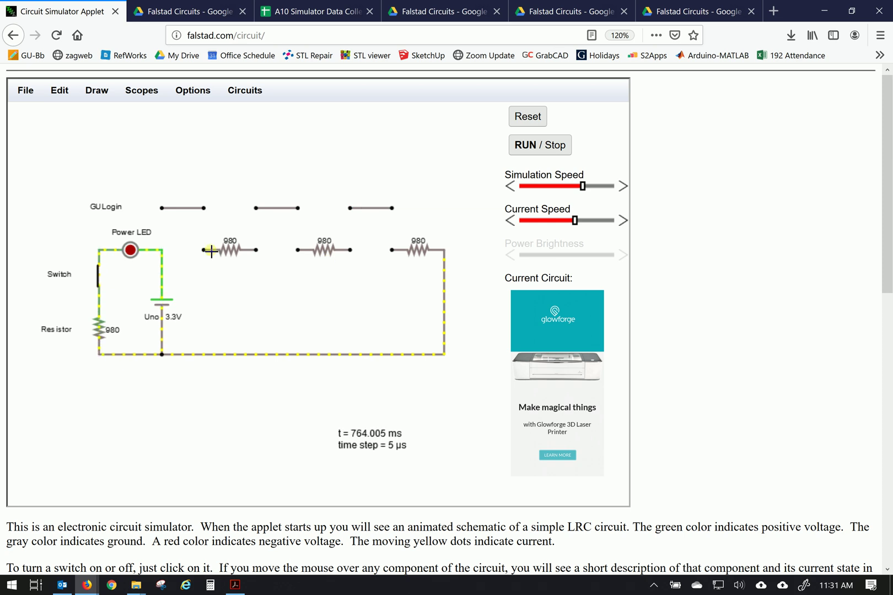
pyautogui.moveTo(203, 247); pyautogui.dragTo(204, 219)
pyautogui.moveTo(256, 250); pyautogui.dragTo(256, 219)
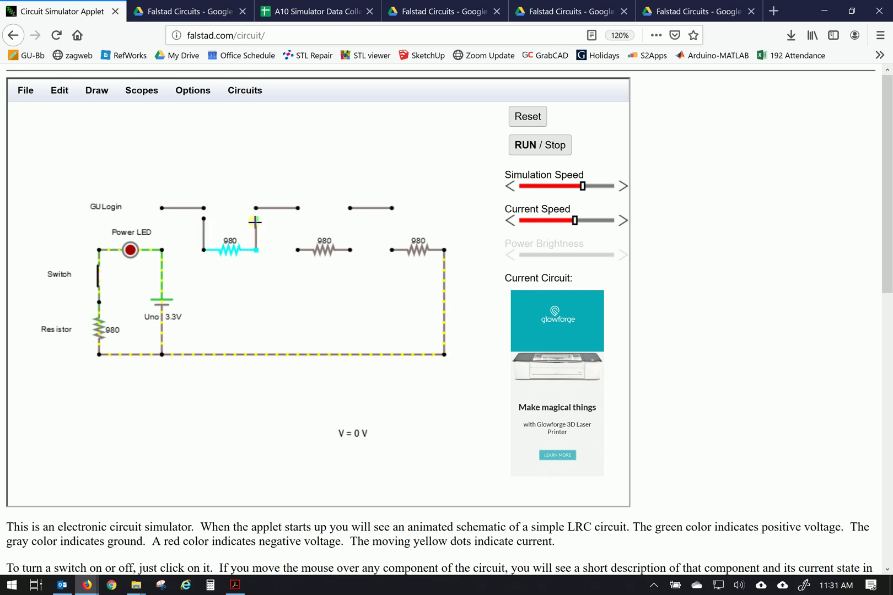
pyautogui.moveTo(297, 250); pyautogui.dragTo(298, 219)
pyautogui.moveTo(350, 246); pyautogui.dragTo(350, 219)
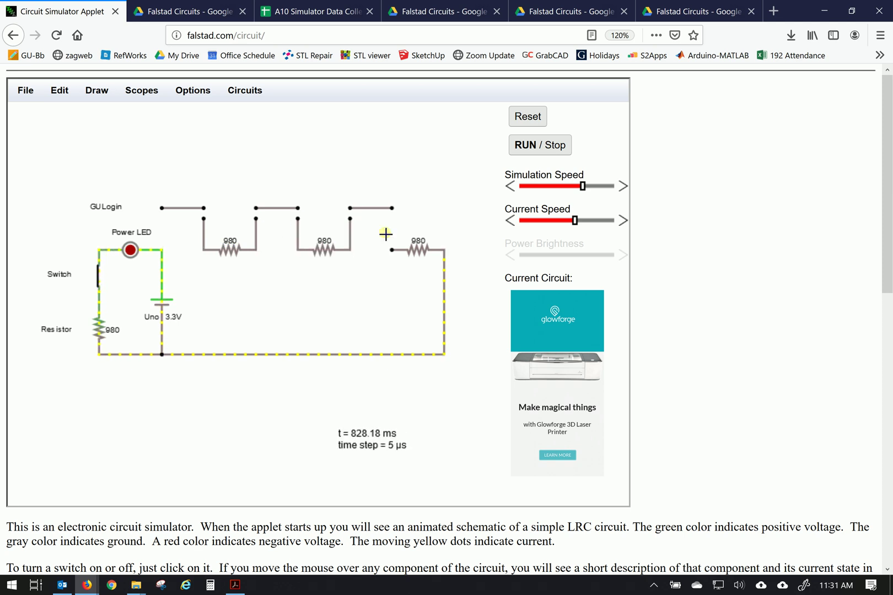
pyautogui.moveTo(393, 248); pyautogui.dragTo(392, 219)
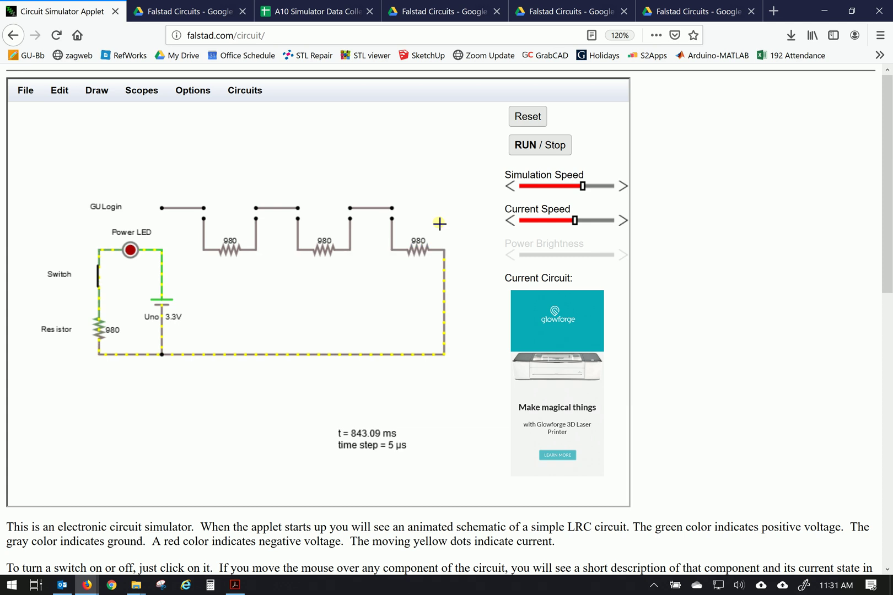
pyautogui.moveTo(444, 248); pyautogui.dragTo(444, 218)
# - Add a horizontal voltmeter probe above the middle resistor, clear of the extra wires
pyautogui.click(97, 90)
pyautogui.moveTo(220, 171)
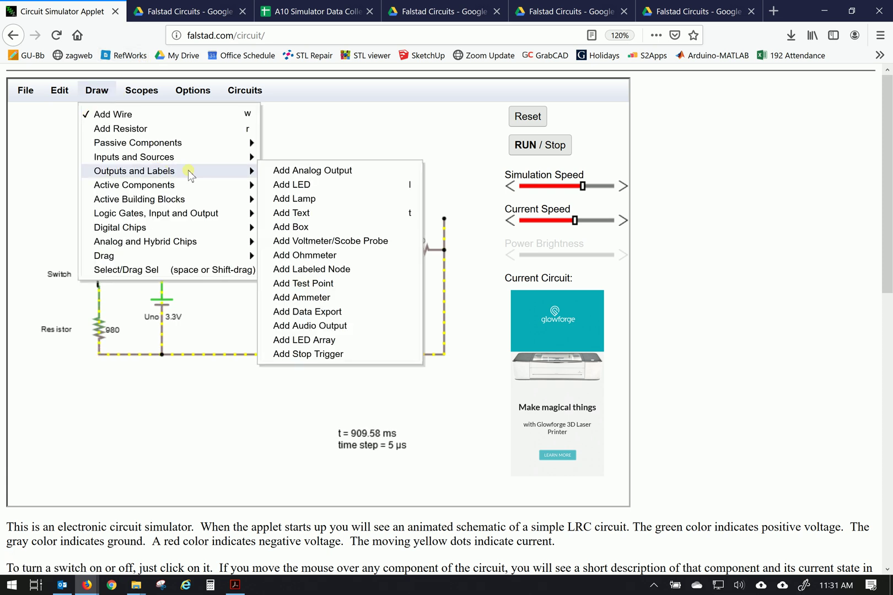
pyautogui.click(318, 240)
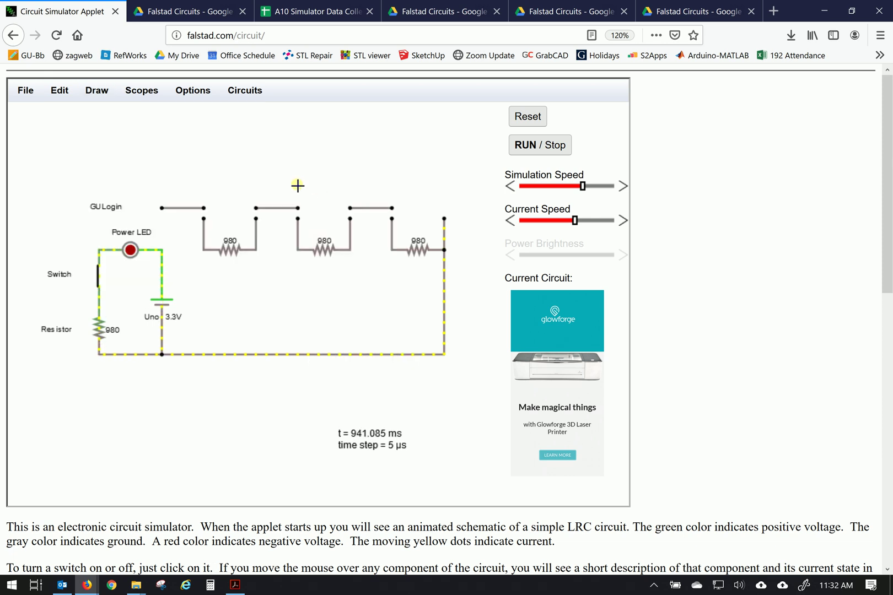
pyautogui.moveTo(297, 166); pyautogui.dragTo(349, 167)
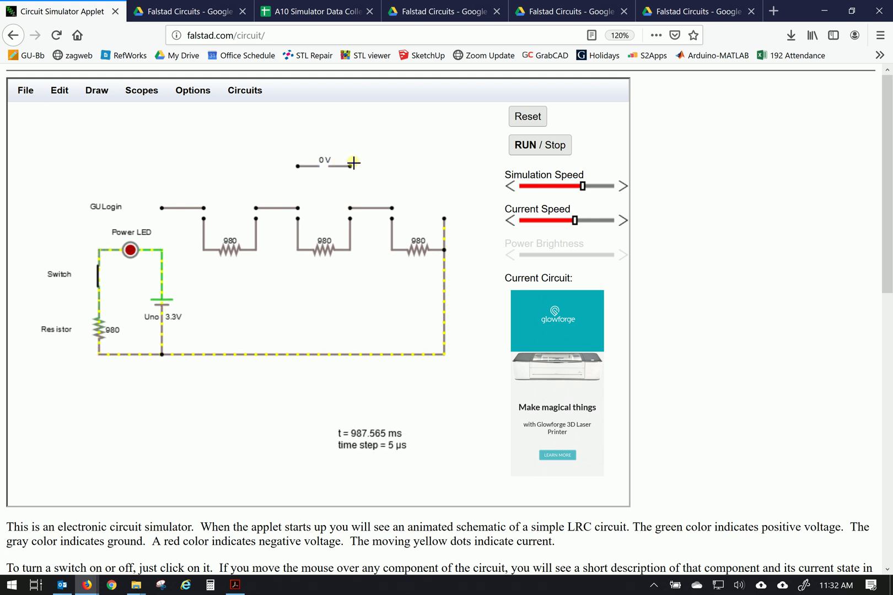
# - Add a horizontal ammeter above the first extra wire, level with the voltmeter, and compare the layout with the series circuit slide
pyautogui.click(97, 90)
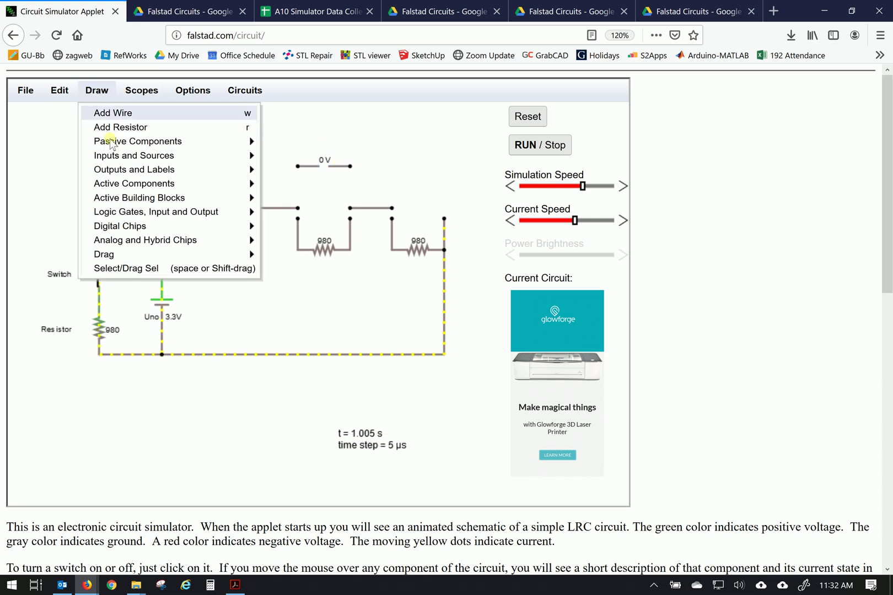
pyautogui.moveTo(148, 174)
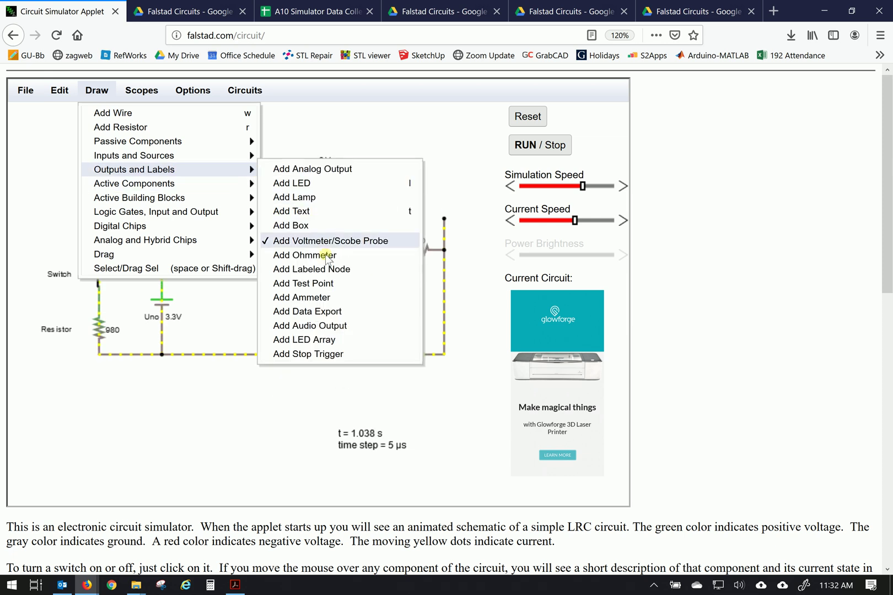
pyautogui.click(314, 297)
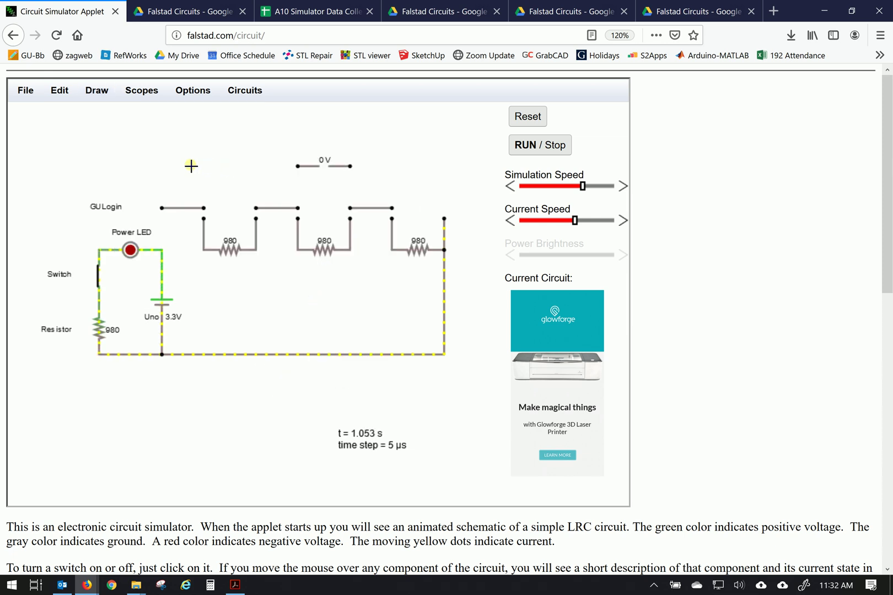
pyautogui.moveTo(162, 160); pyautogui.dragTo(204, 158)
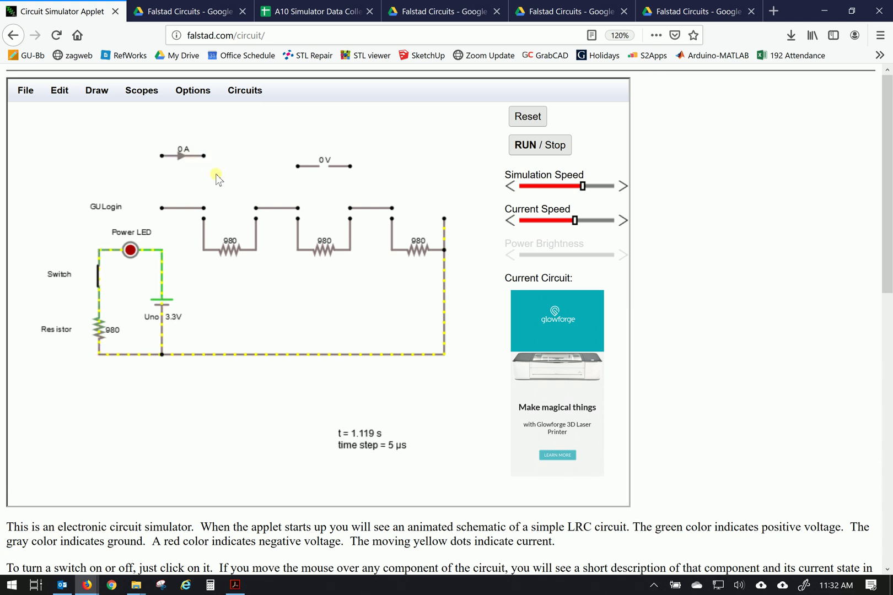
pyautogui.moveTo(193, 165); pyautogui.dragTo(193, 174)
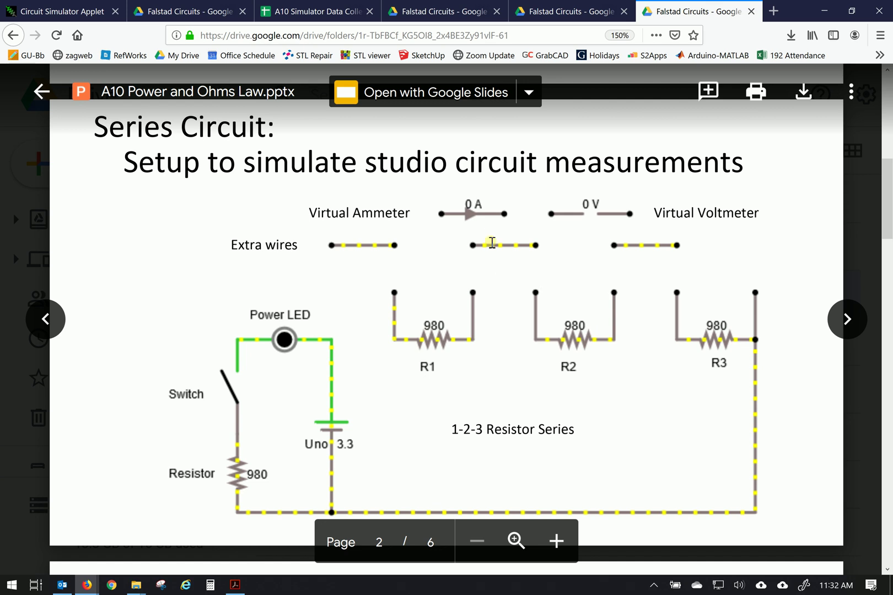
pyautogui.click(83, 12)
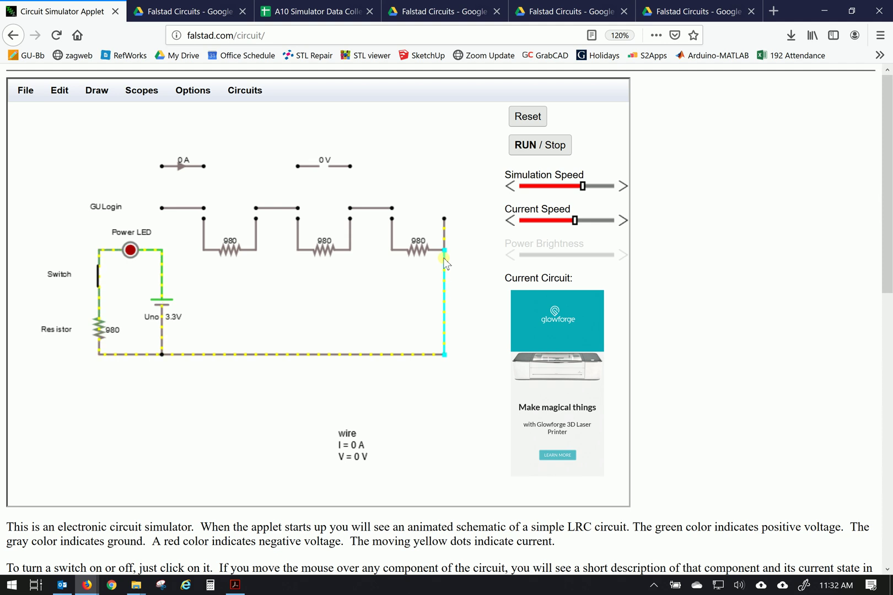
# - Close the one-resistor loop with the return wire and the first spare horizontal wire, and open the power LED switch
pyautogui.moveTo(443, 252); pyautogui.dragTo(261, 255)
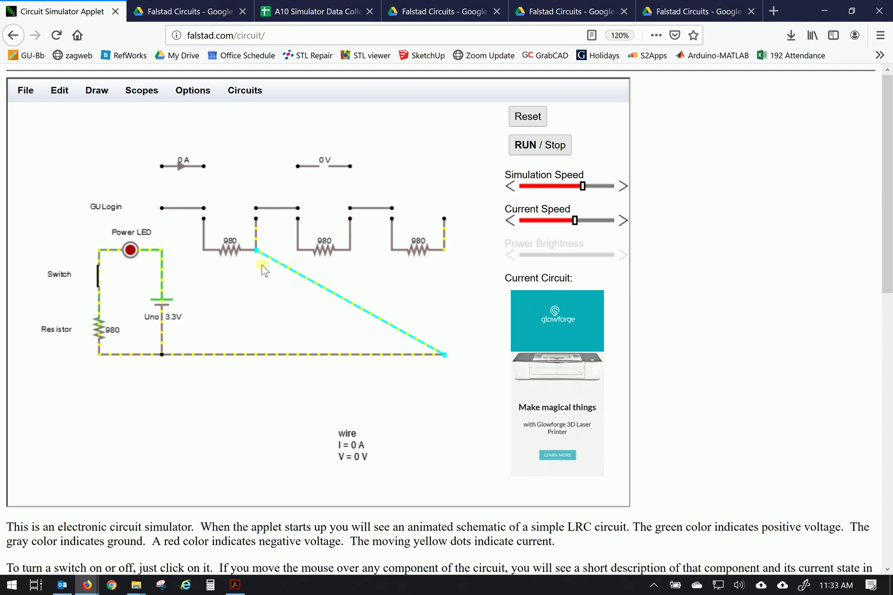
pyautogui.moveTo(187, 214); pyautogui.dragTo(182, 251)
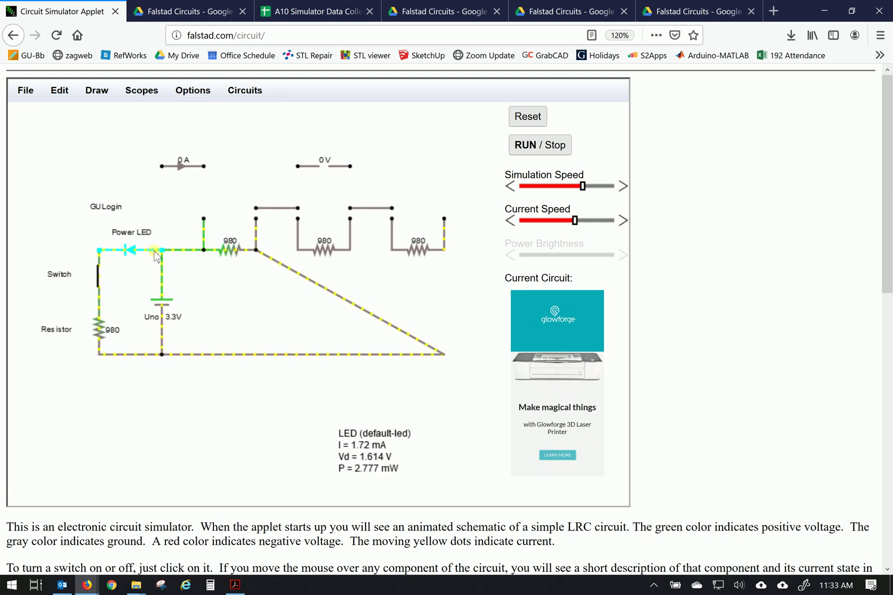
pyautogui.click(100, 279)
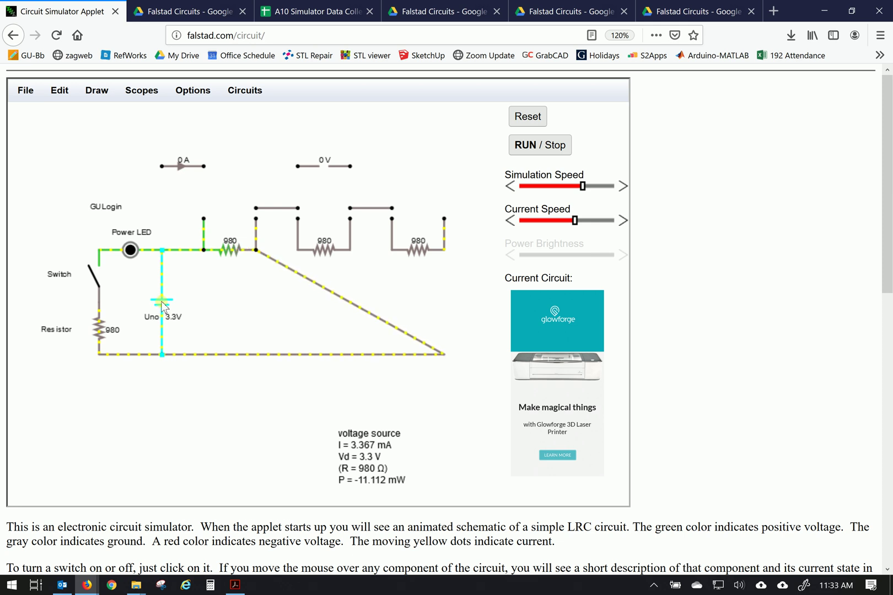
pyautogui.moveTo(229, 254)
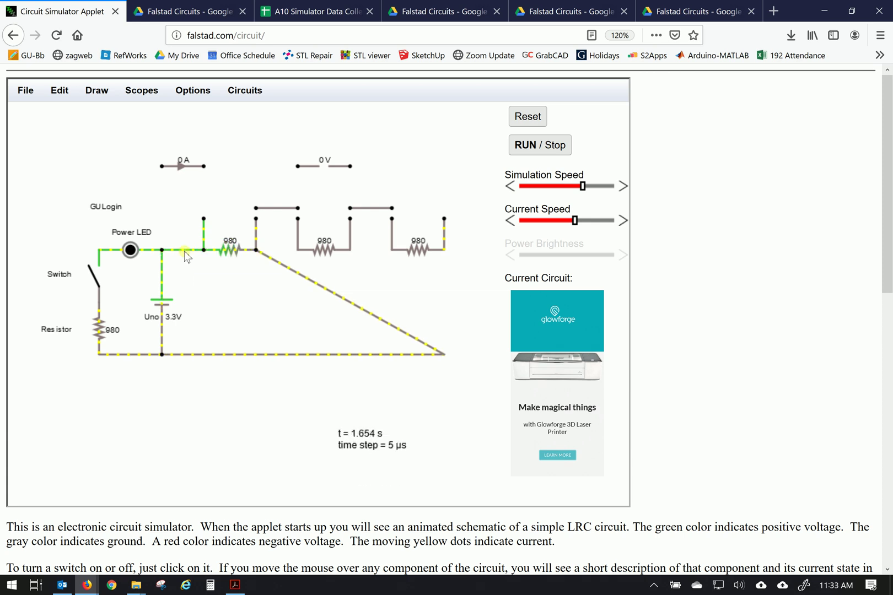
# - Replace the wire before the first resistor with the ammeter and place the voltmeter across that resistor
pyautogui.moveTo(184, 248); pyautogui.dragTo(183, 193)
pyautogui.moveTo(188, 168); pyautogui.dragTo(186, 255)
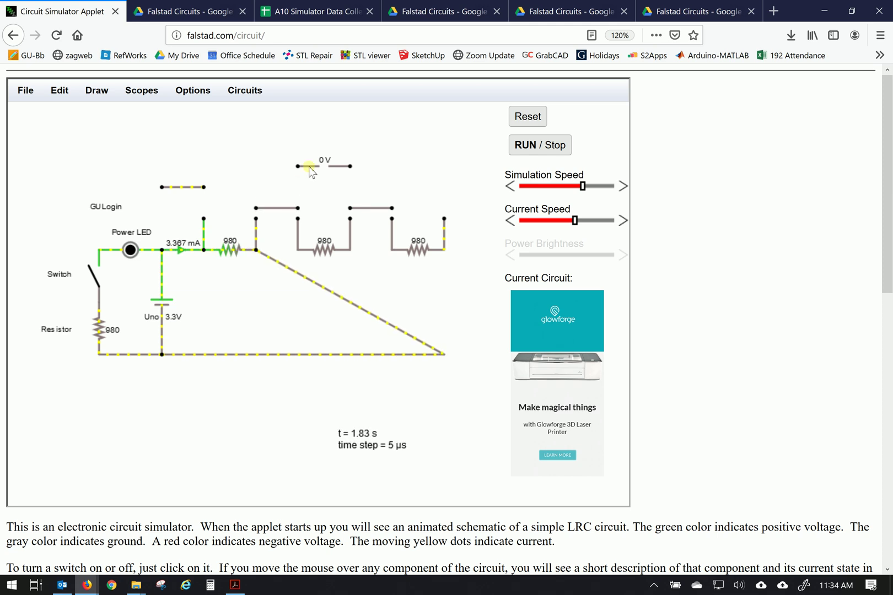
pyautogui.moveTo(312, 169)
pyautogui.moveTo(312, 169); pyautogui.dragTo(217, 226)
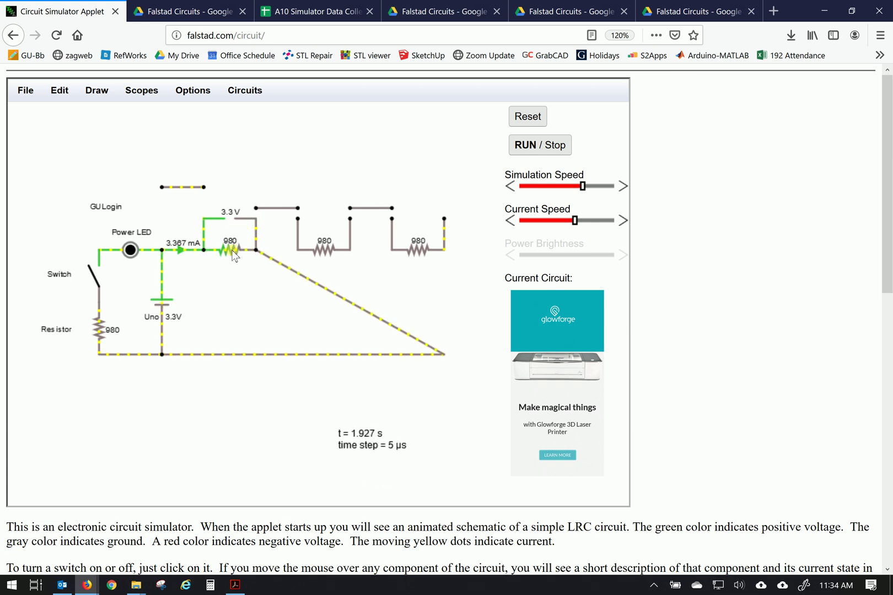
# - Record 3.3 V and 3.367 mA for the voltage source in the 1-Resistor table of the A10 Simulator Data Collection Google Sheet
pyautogui.moveTo(223, 259)
pyautogui.moveTo(161, 303)
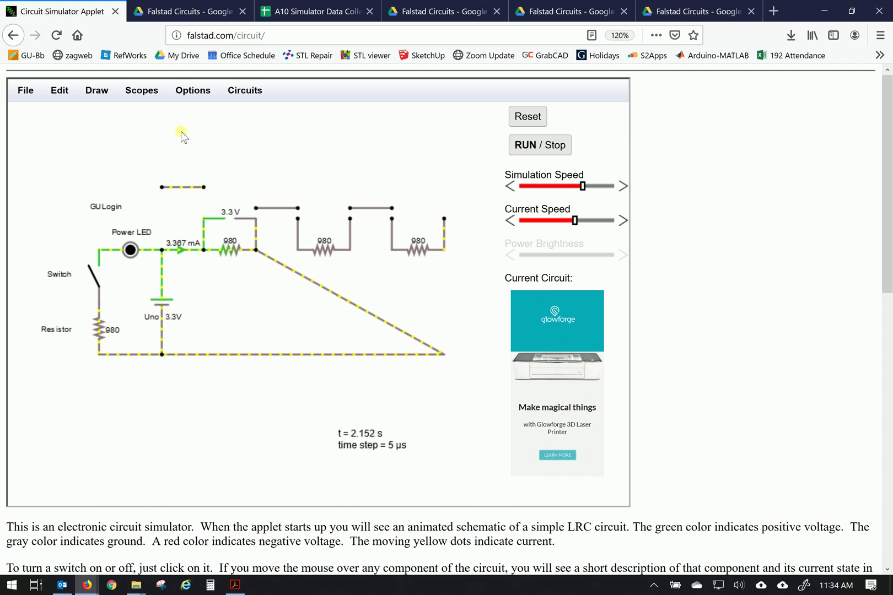
pyautogui.click(309, 14)
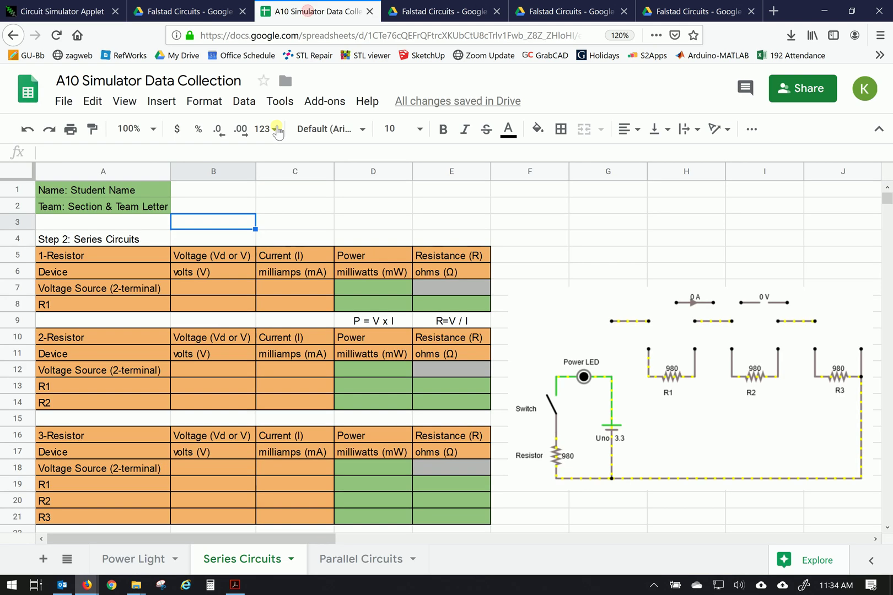
pyautogui.click(218, 285)
pyautogui.write('3.3')
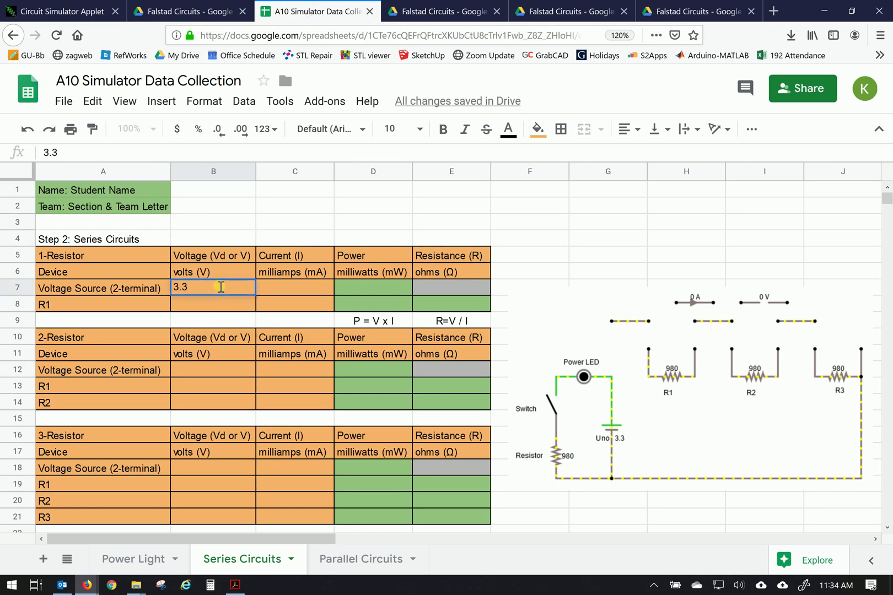
pyautogui.click(287, 290)
pyautogui.write('3.367')
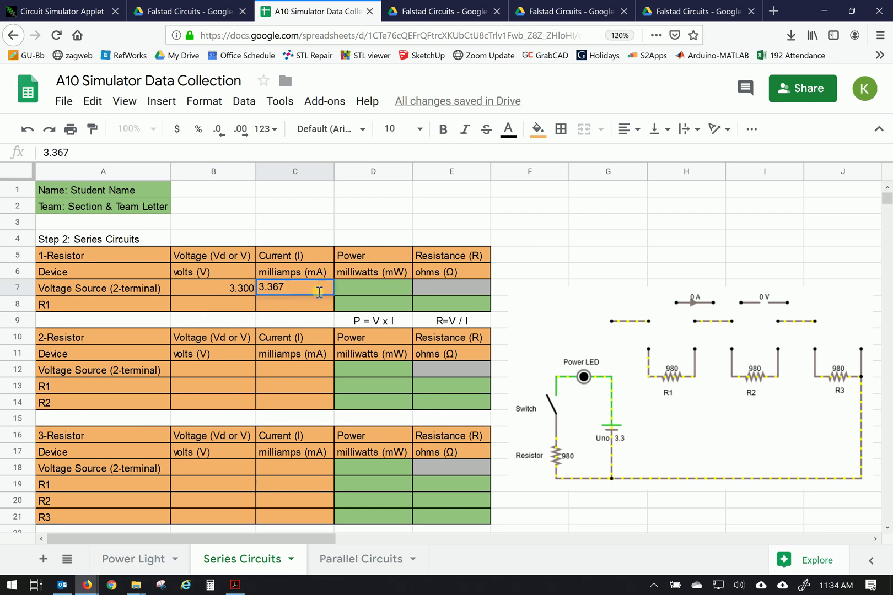
pyautogui.click(369, 291)
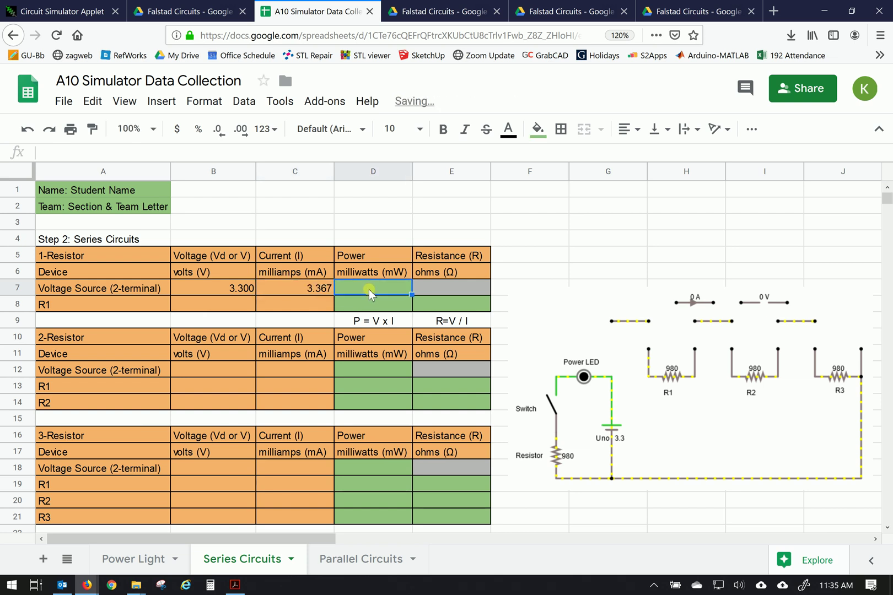
# - Review the power formula on the Electric Power slide of the A10 Power and Ohms Law presentation in Google Drive
pyautogui.click(688, 16)
pyautogui.scroll(-5, 577, 241)
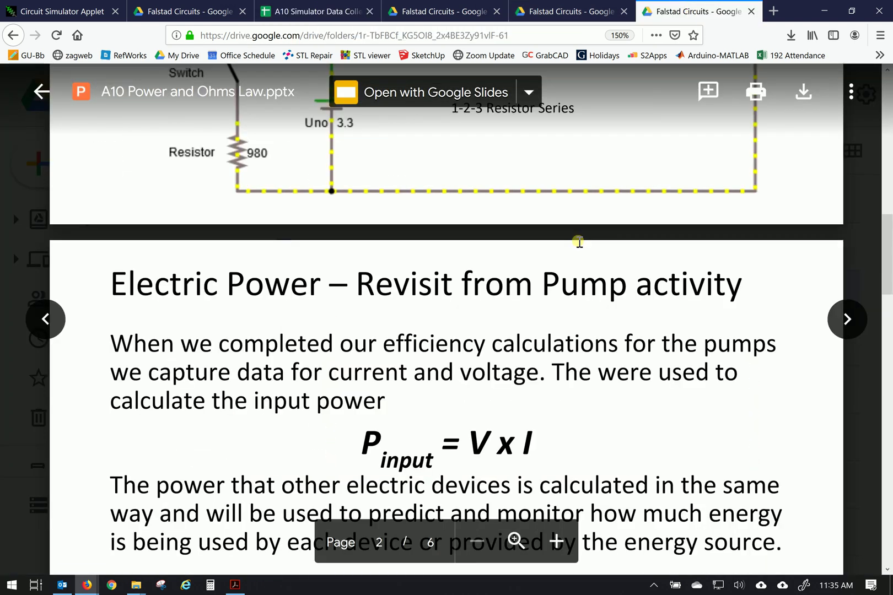
pyautogui.scroll(-5, 577, 241)
pyautogui.scroll(4, 578, 243)
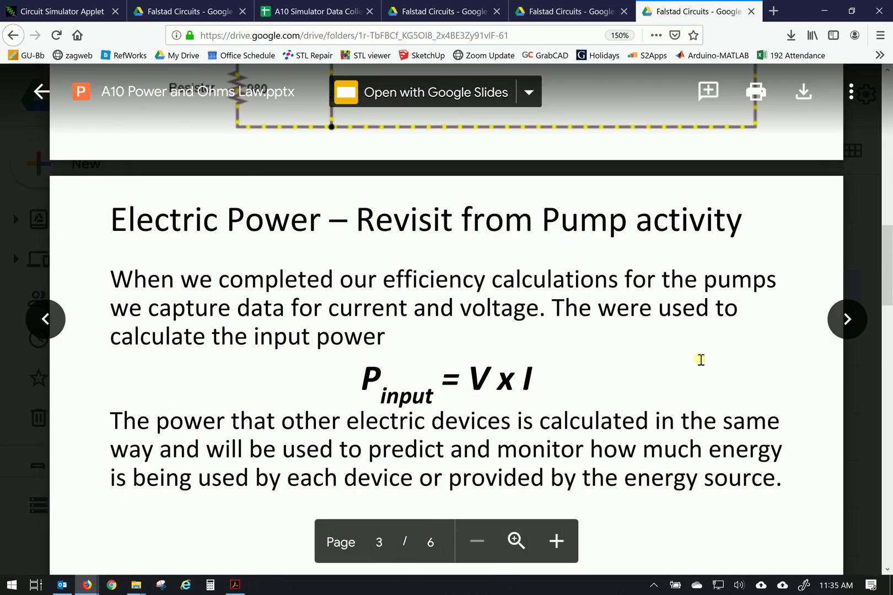
pyautogui.scroll(-1, 888, 275)
pyautogui.scroll(-1, 888, 275)
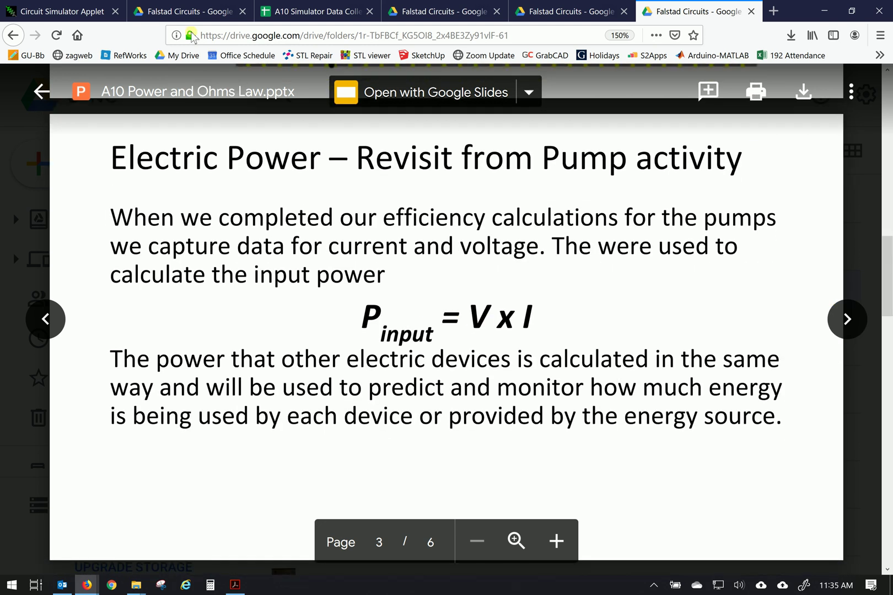
# - Return to the data collection sheet and calculate the voltage source's power in D7 with the formula =B7*C7
pyautogui.click(322, 21)
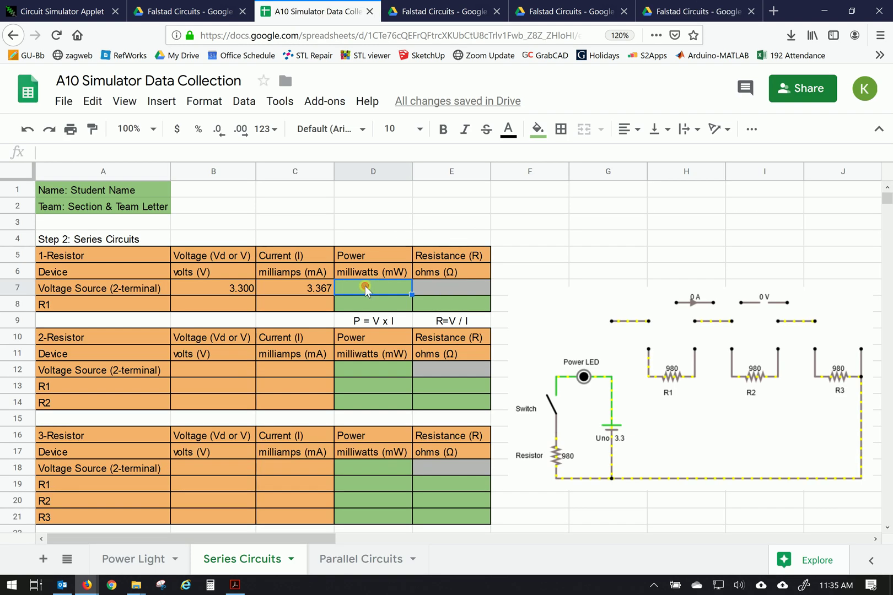
pyautogui.write('=')
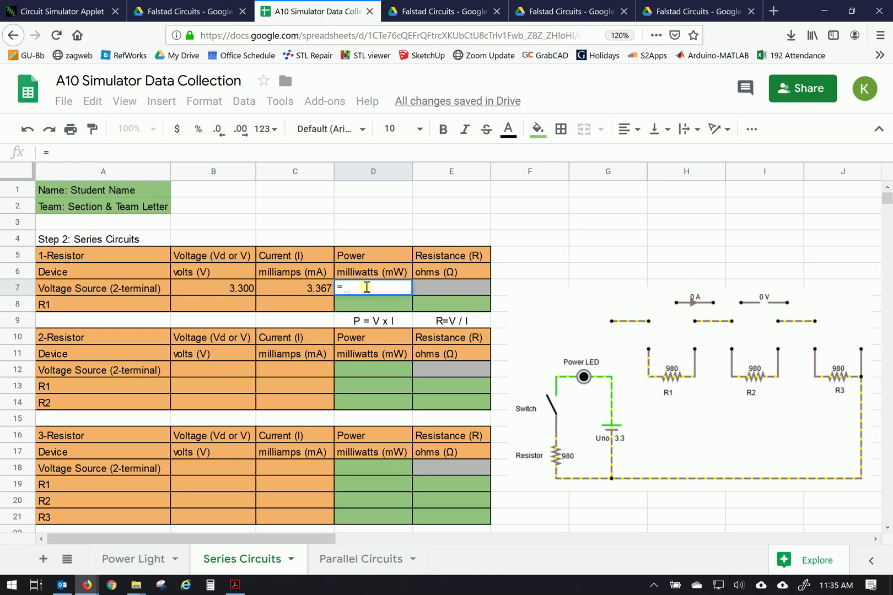
pyautogui.click(231, 289)
pyautogui.write('*')
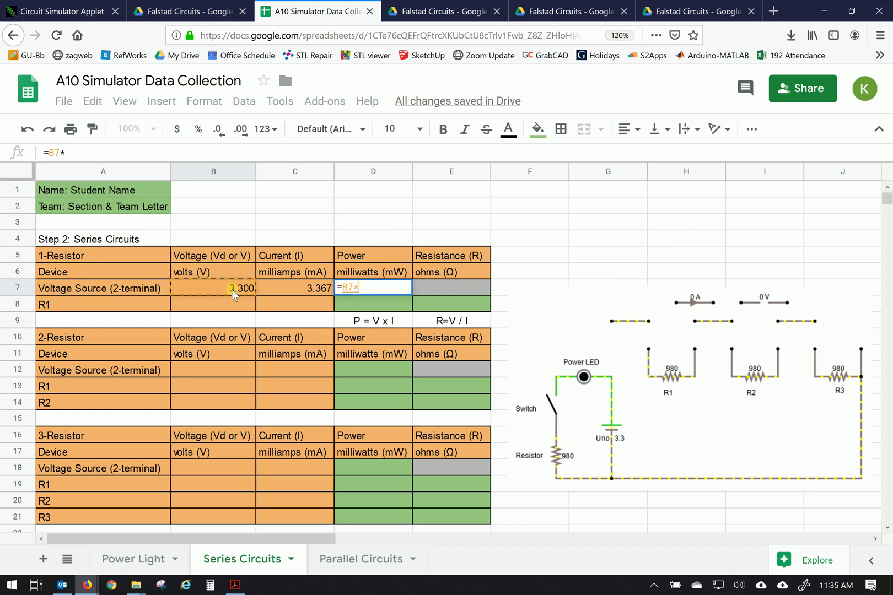
pyautogui.click(280, 287)
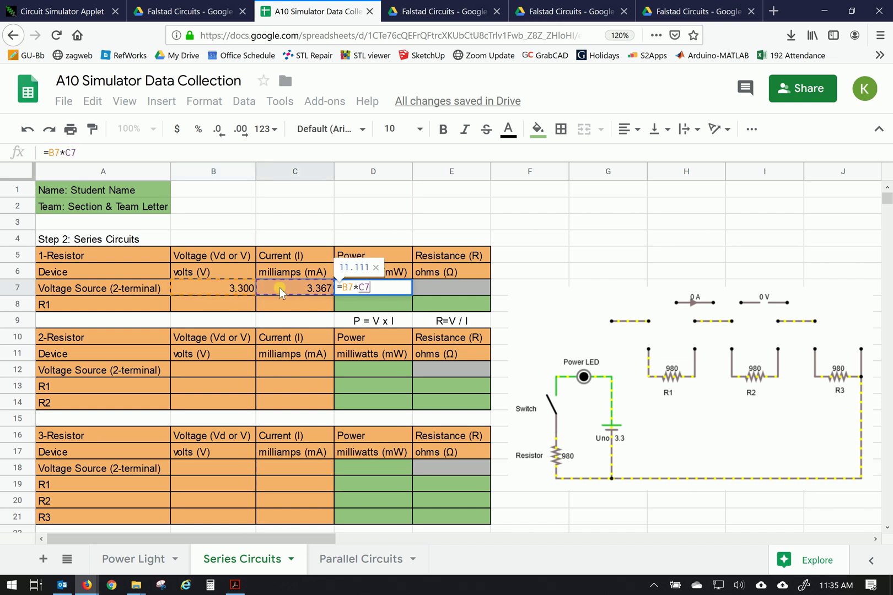
pyautogui.press('Return')
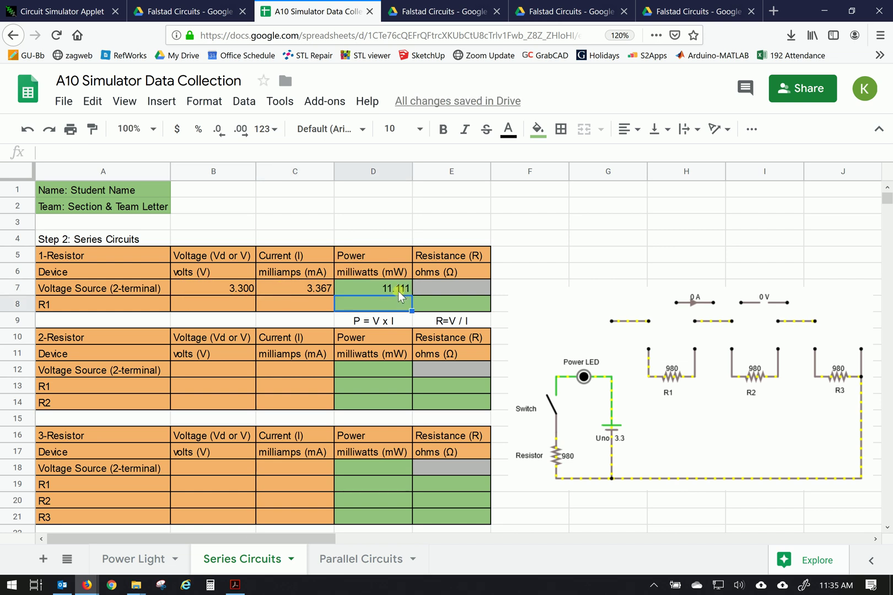
# - Format the power cells D7:D8 of the 1-Resistor table to two decimal places
pyautogui.click(243, 138)
pyautogui.click(388, 289)
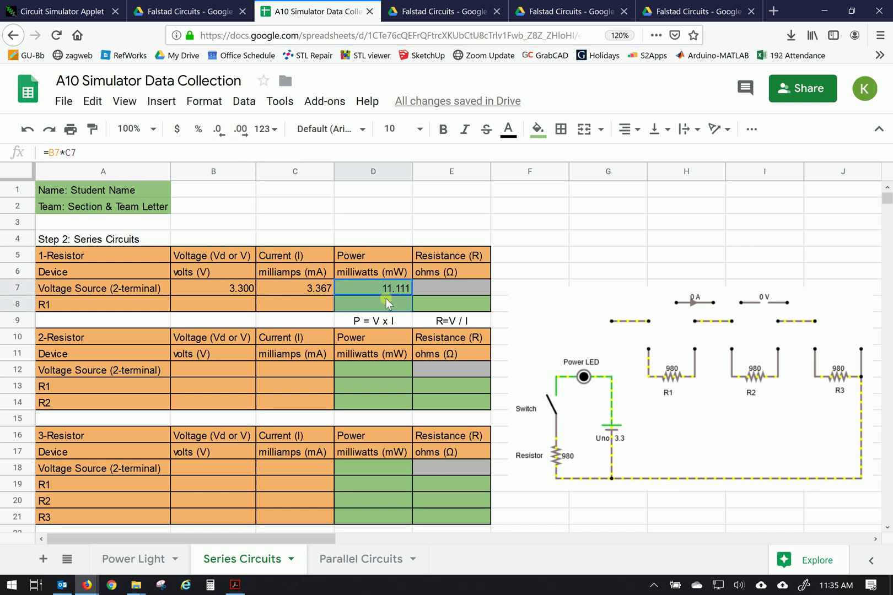
pyautogui.click(245, 134)
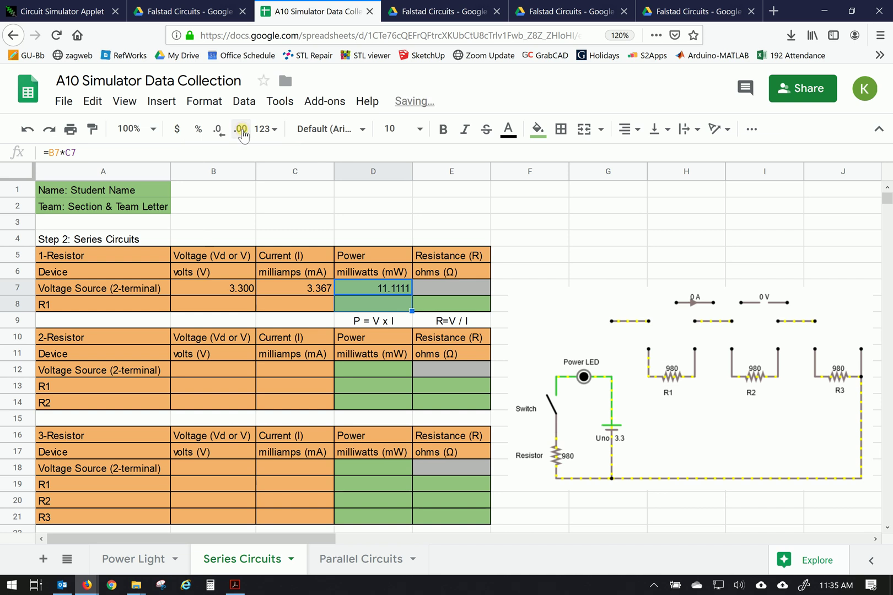
pyautogui.click(216, 137)
pyautogui.click(216, 134)
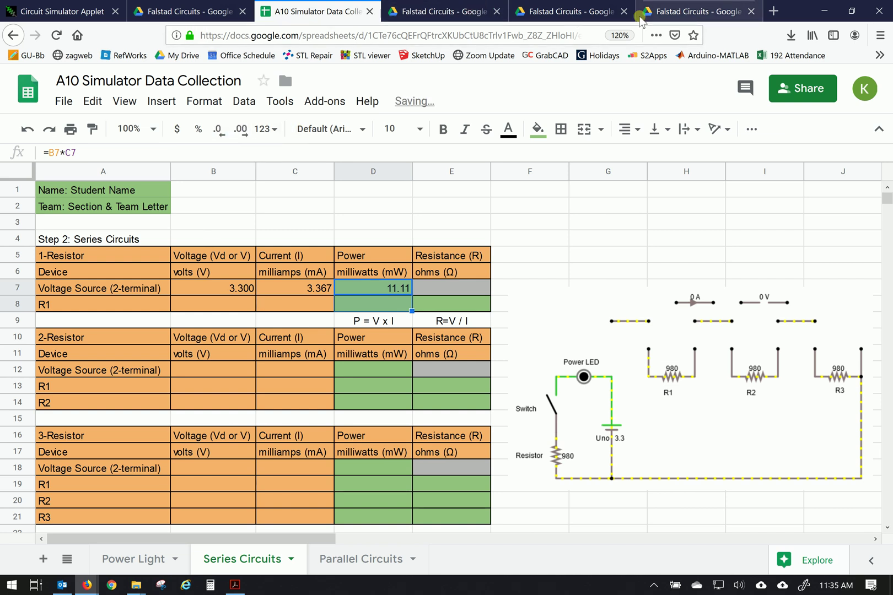
# - Check the voltage source's power and the meter readings in the Falstad simulator, and revisit the Electric Power slide
pyautogui.click(62, 19)
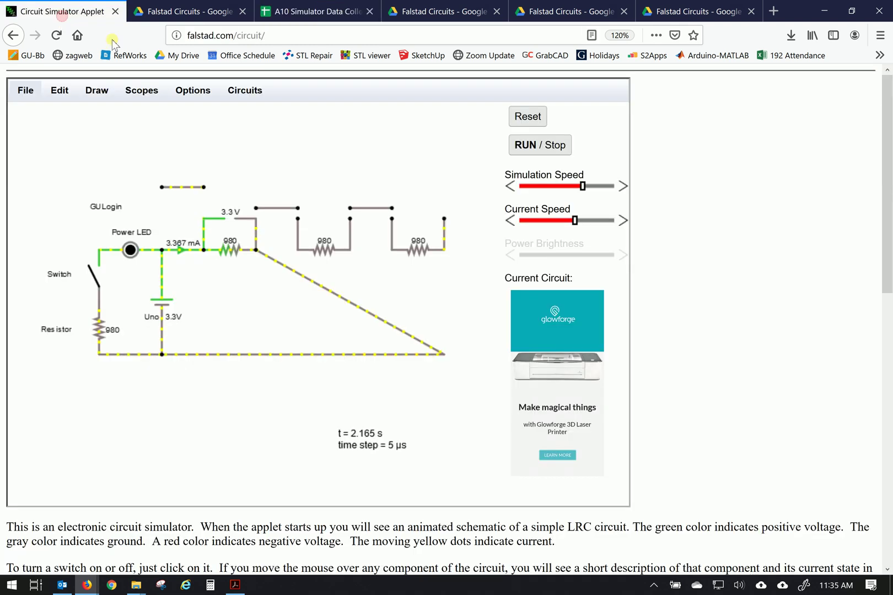
pyautogui.moveTo(164, 305)
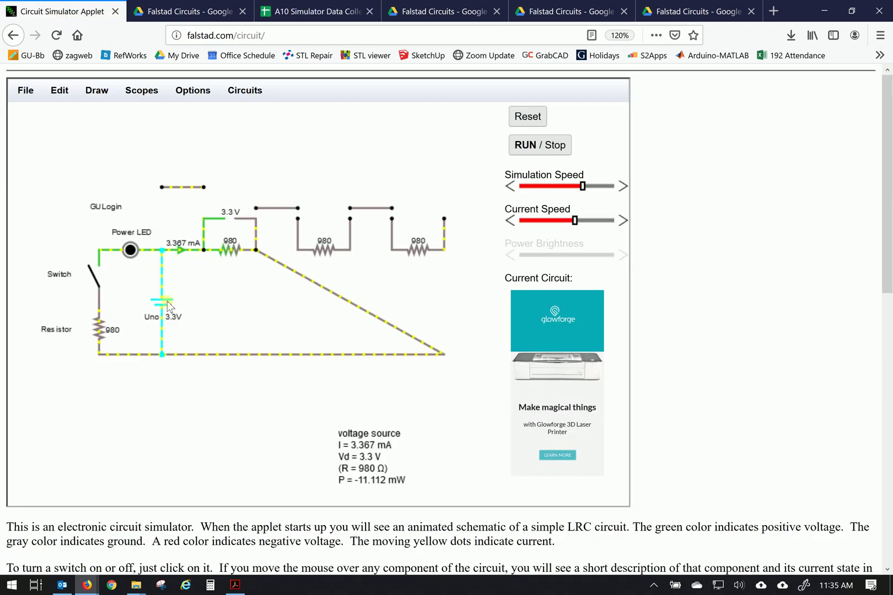
pyautogui.moveTo(225, 221)
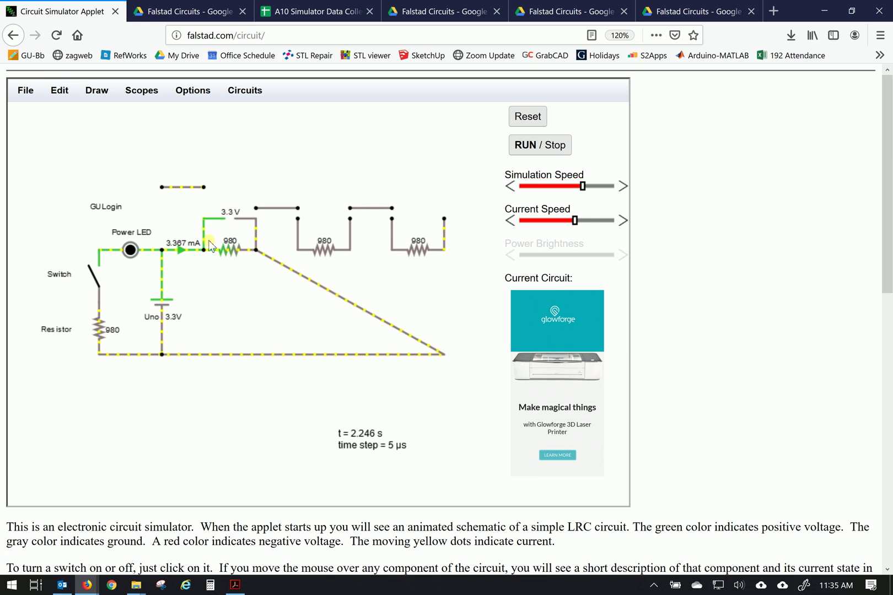
pyautogui.moveTo(186, 256)
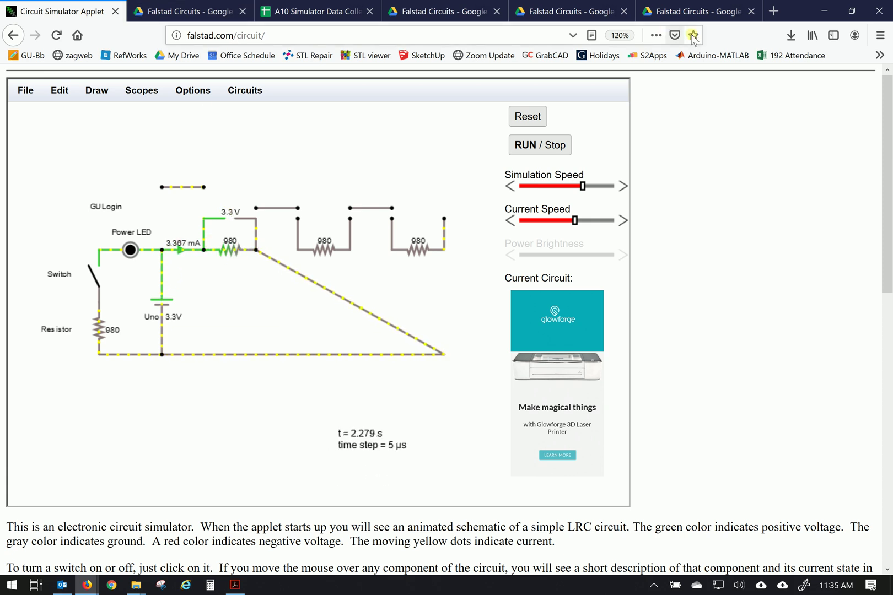
pyautogui.click(697, 14)
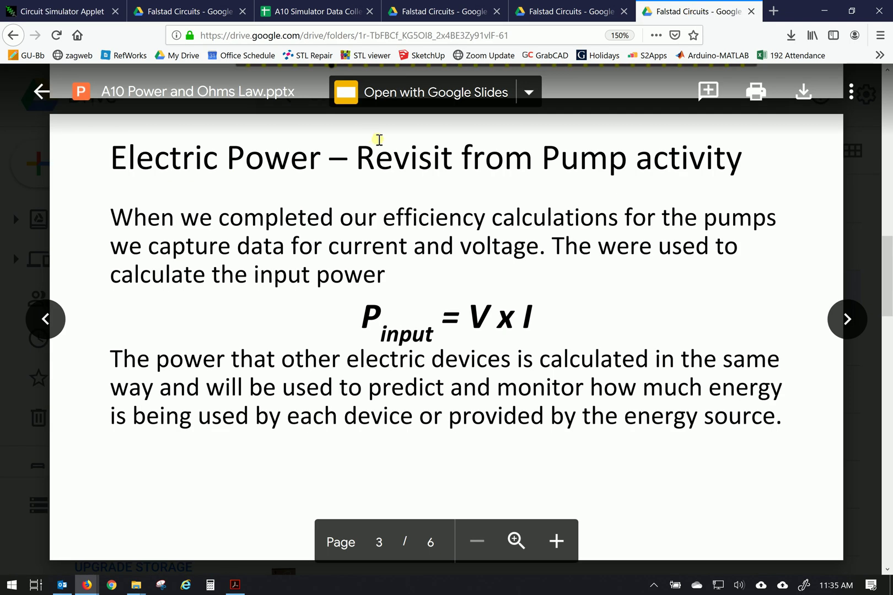
# - In the data collection sheet, enter 3.3 V and 3.367 mA for R1 and fill the power formula down to D8
pyautogui.click(309, 12)
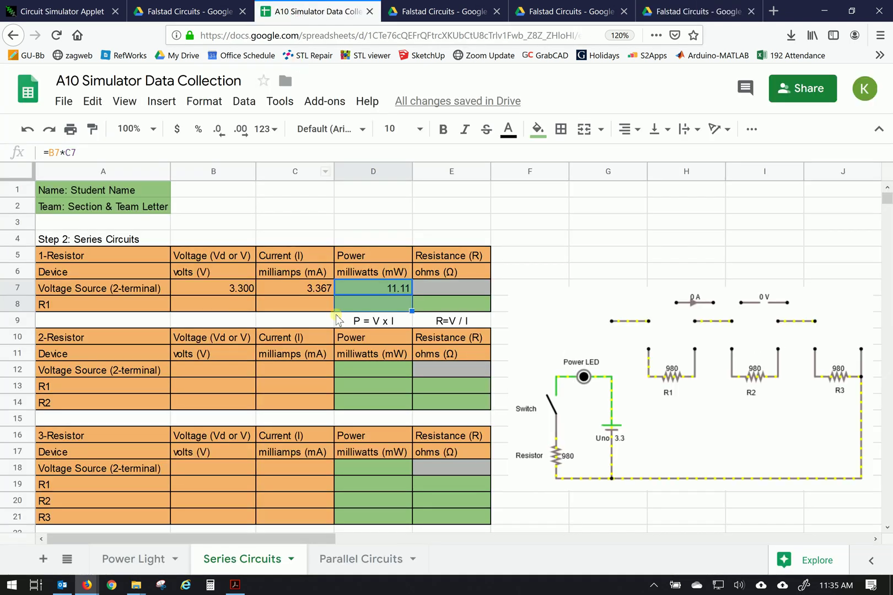
pyautogui.click(215, 308)
pyautogui.write('3.3')
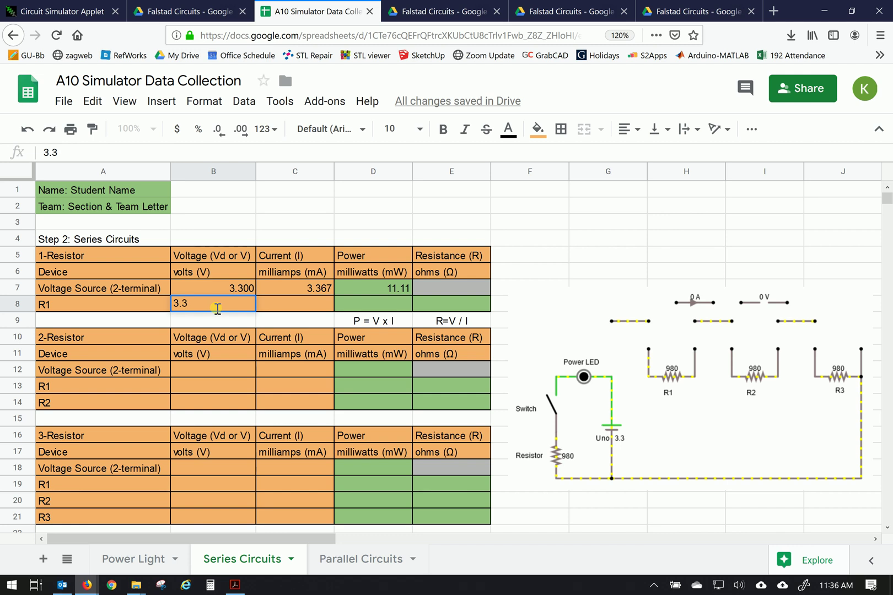
pyautogui.press('Tab')
pyautogui.write('3.')
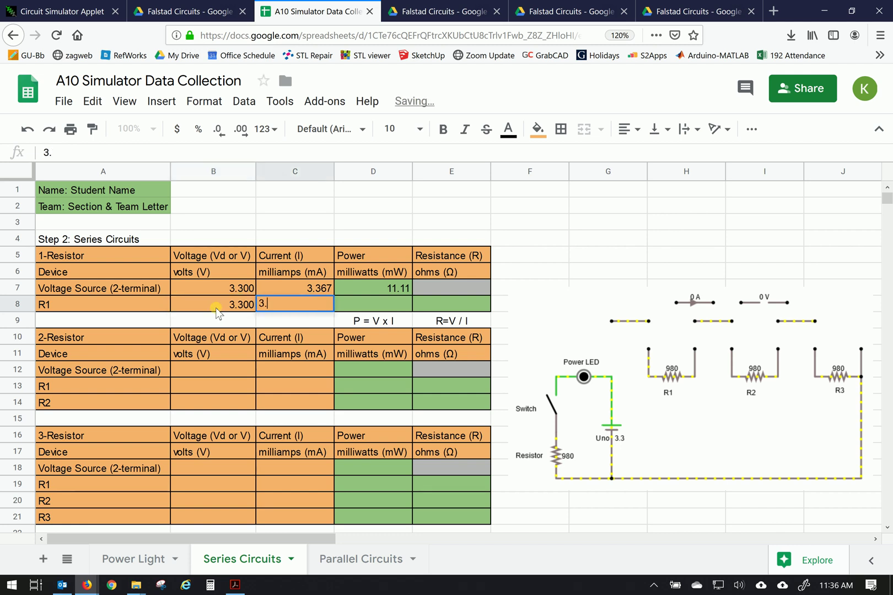
pyautogui.press('Return')
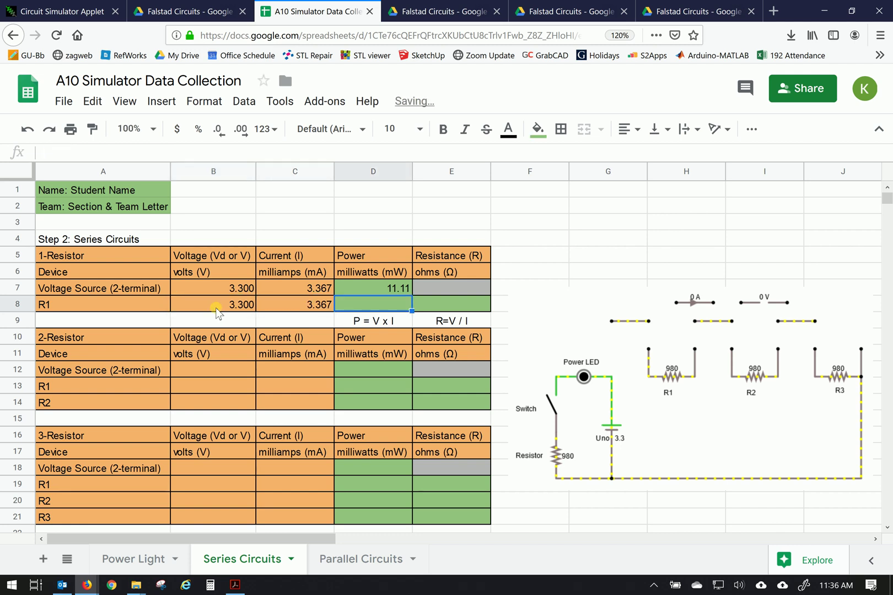
pyautogui.click(405, 288)
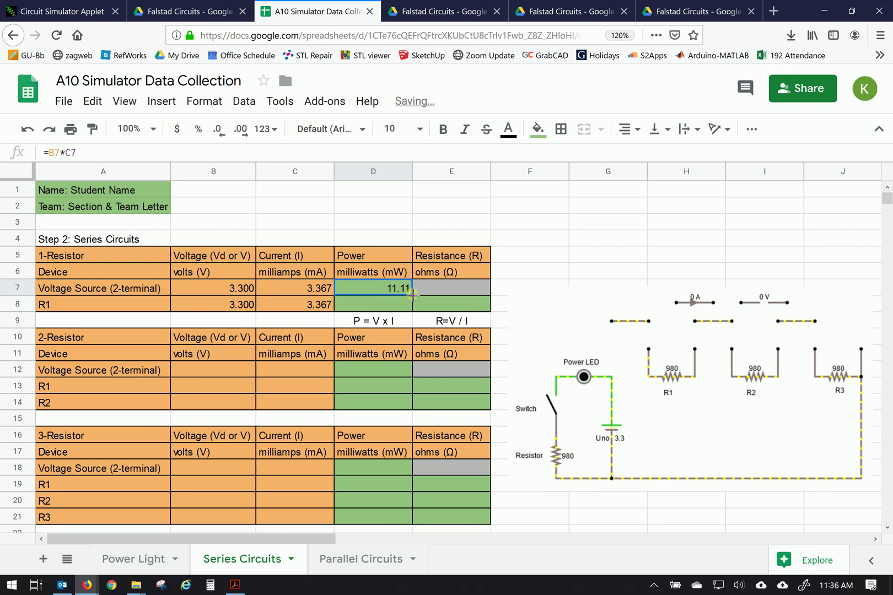
pyautogui.moveTo(411, 306); pyautogui.dragTo(413, 309)
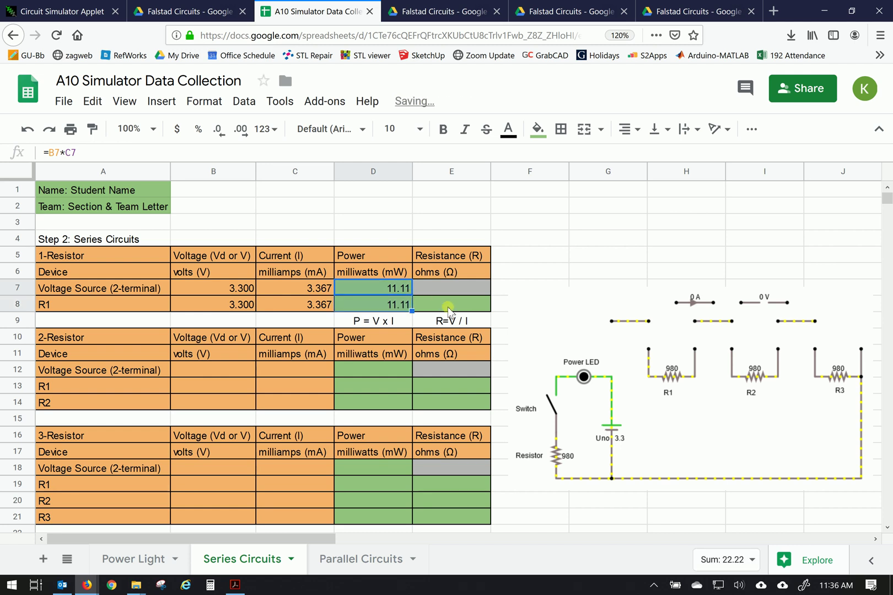
# - Select E8 for R1's resistance and review the Ohm's Law slide for the resistance formula
pyautogui.click(448, 308)
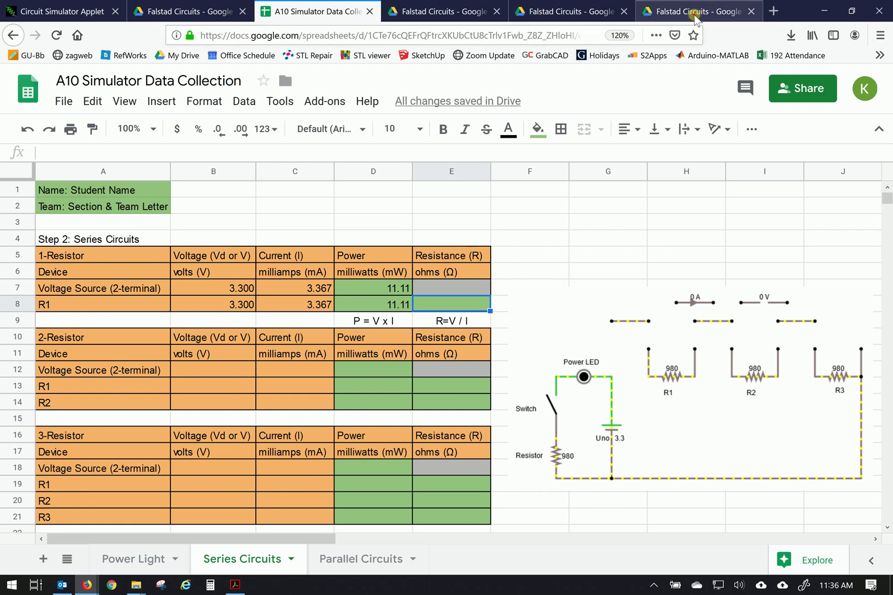
pyautogui.click(697, 16)
pyautogui.scroll(-2, 458, 196)
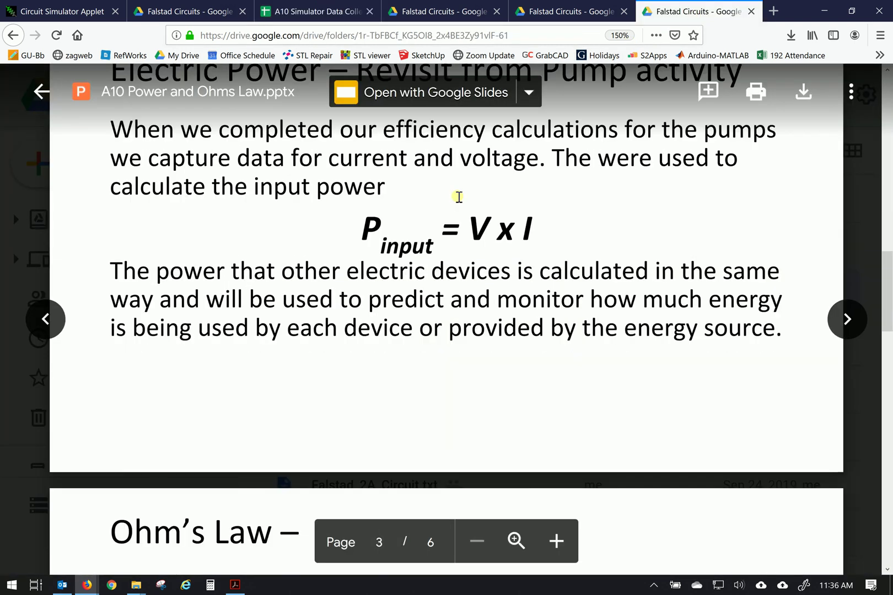
pyautogui.scroll(-8, 456, 194)
pyautogui.scroll(3, 458, 194)
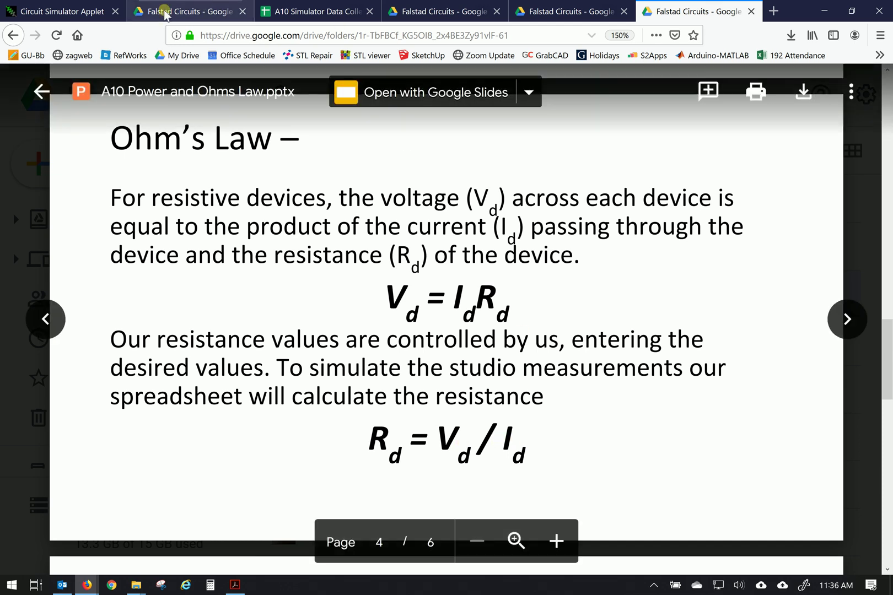
# - Return to the data collection sheet and enter the formula =B8/C8/1000 in E8 for R1's resistance
pyautogui.click(334, 14)
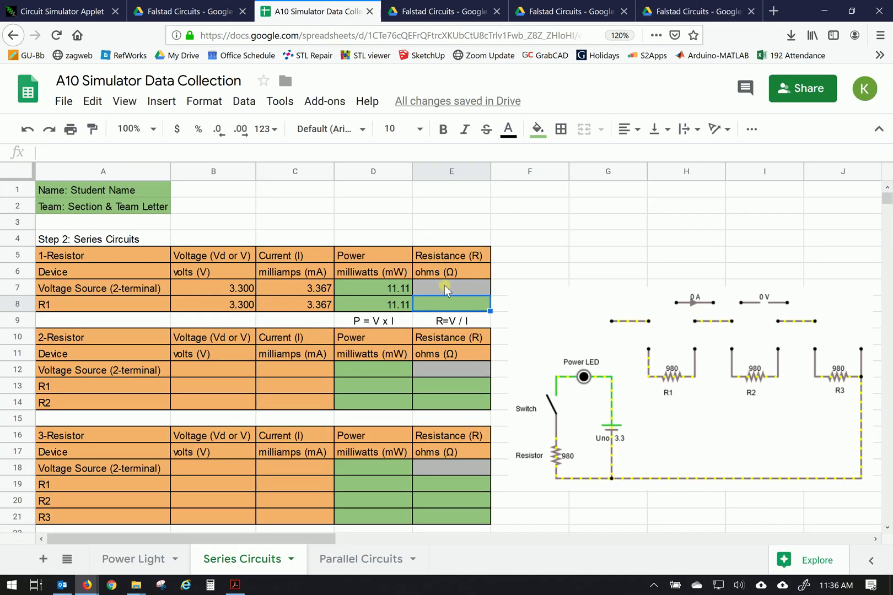
pyautogui.write('=')
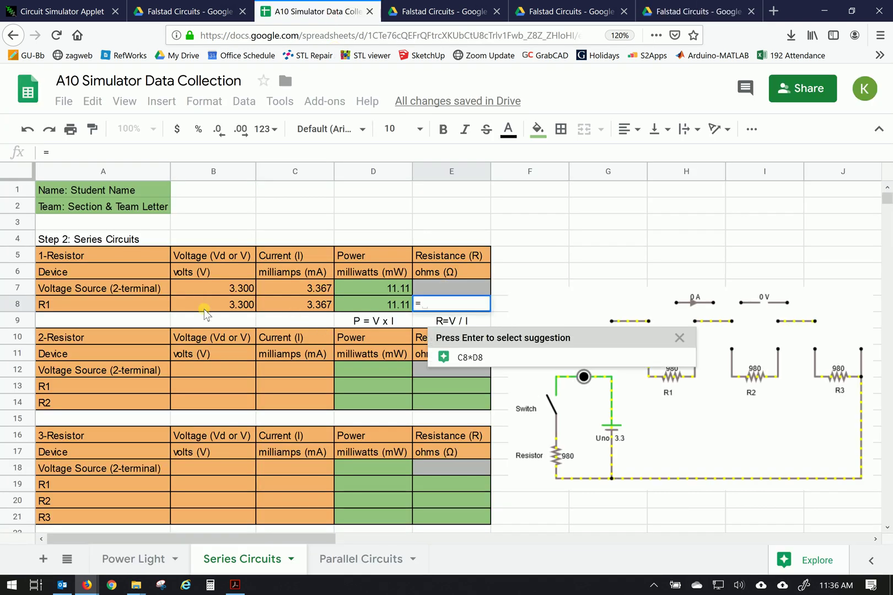
pyautogui.click(219, 304)
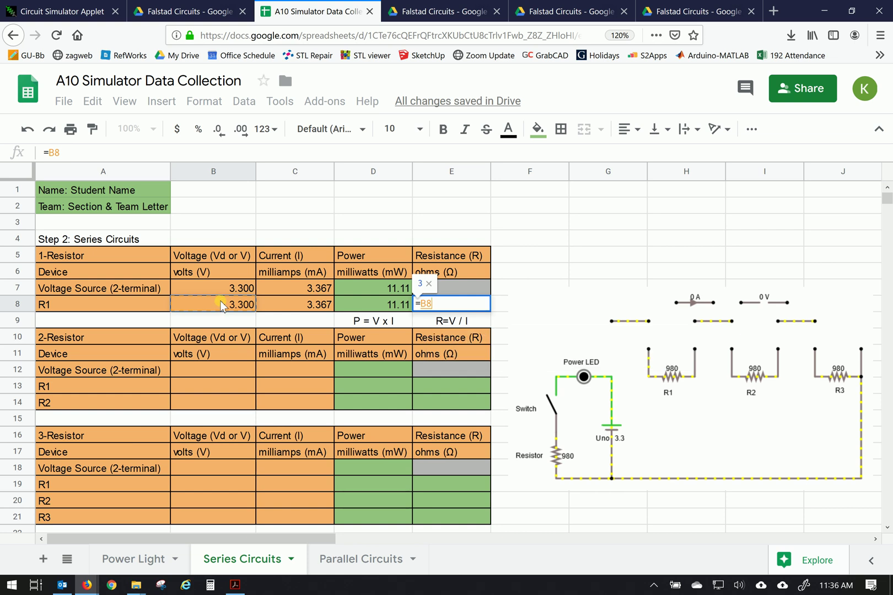
pyautogui.write('/')
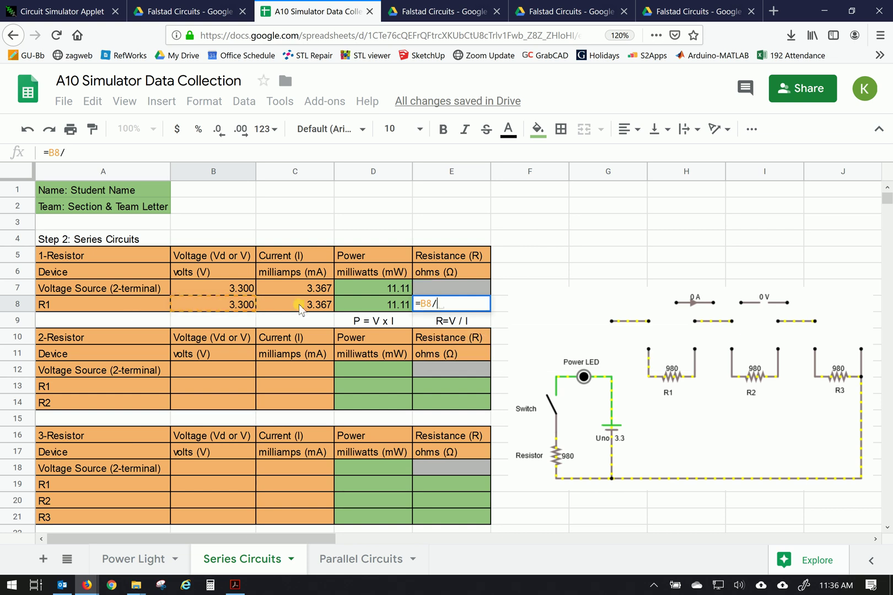
pyautogui.click(319, 305)
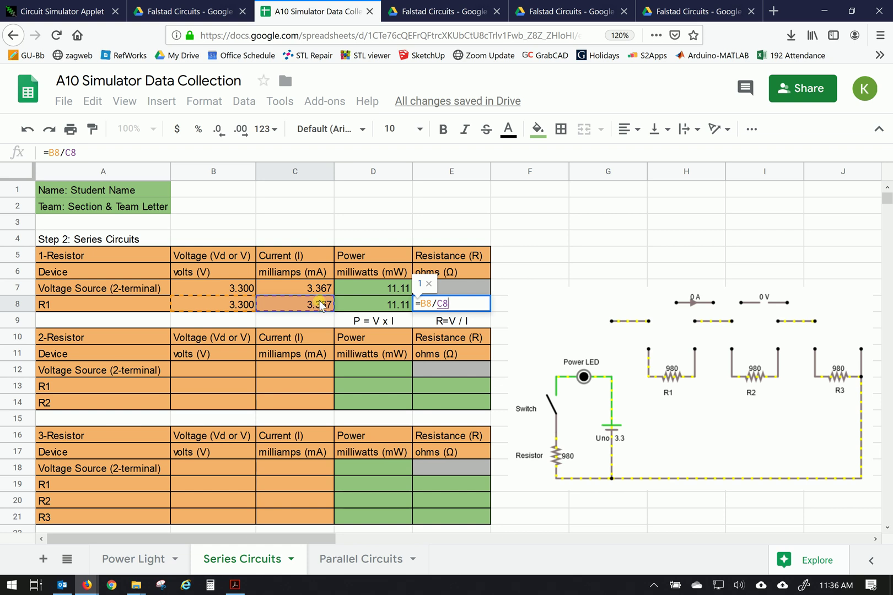
pyautogui.write('/1000')
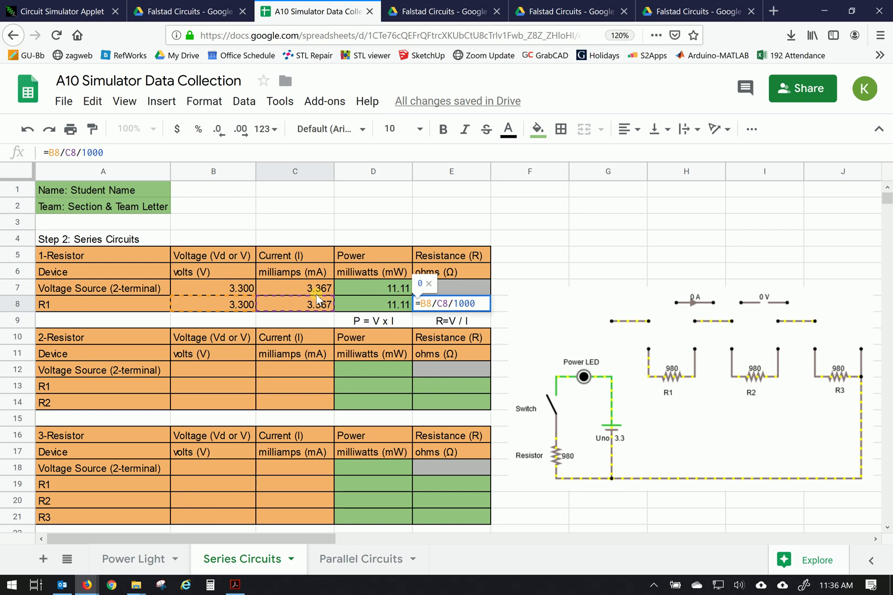
pyautogui.press('Return')
# - Correct the resistance formula in E8 to =B8/C8*1000
pyautogui.click(464, 304)
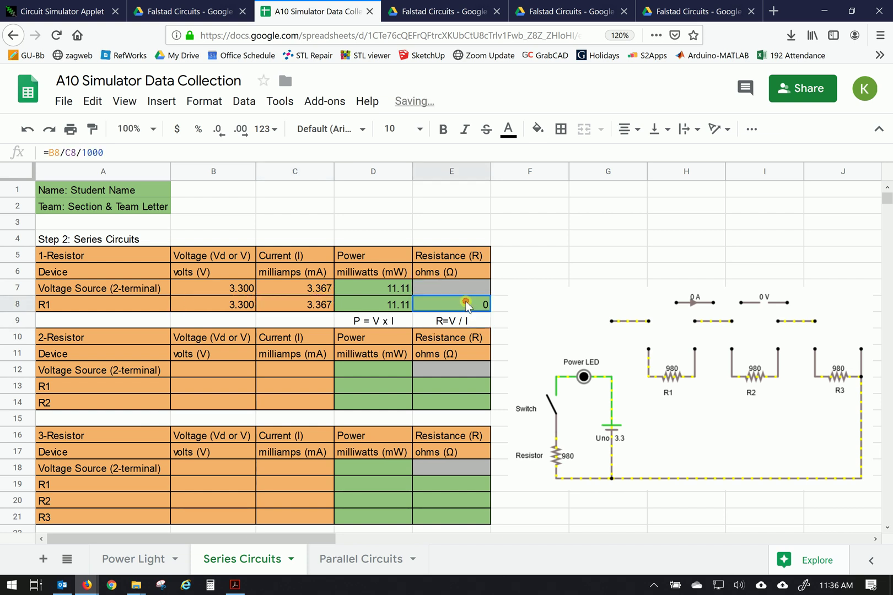
pyautogui.doubleClick(464, 306)
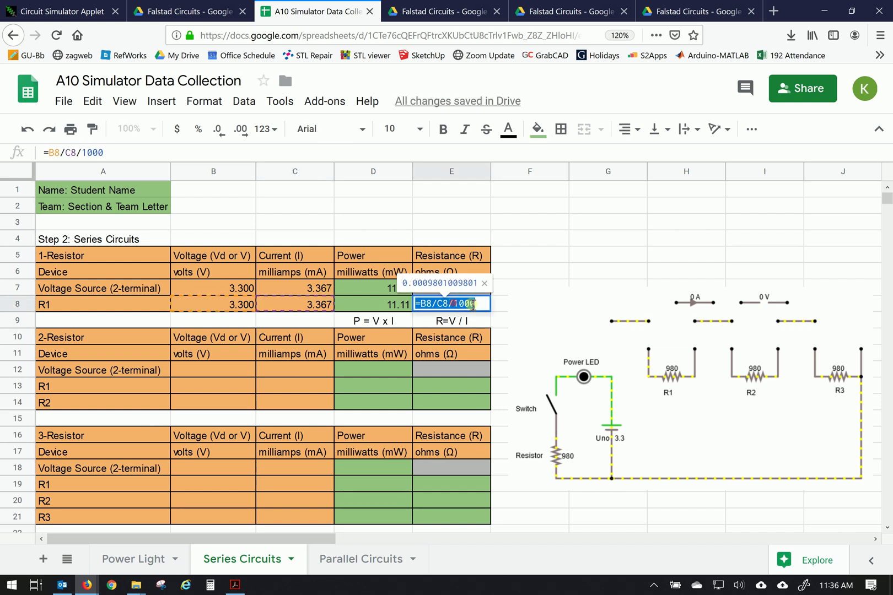
pyautogui.press('BackSpace')
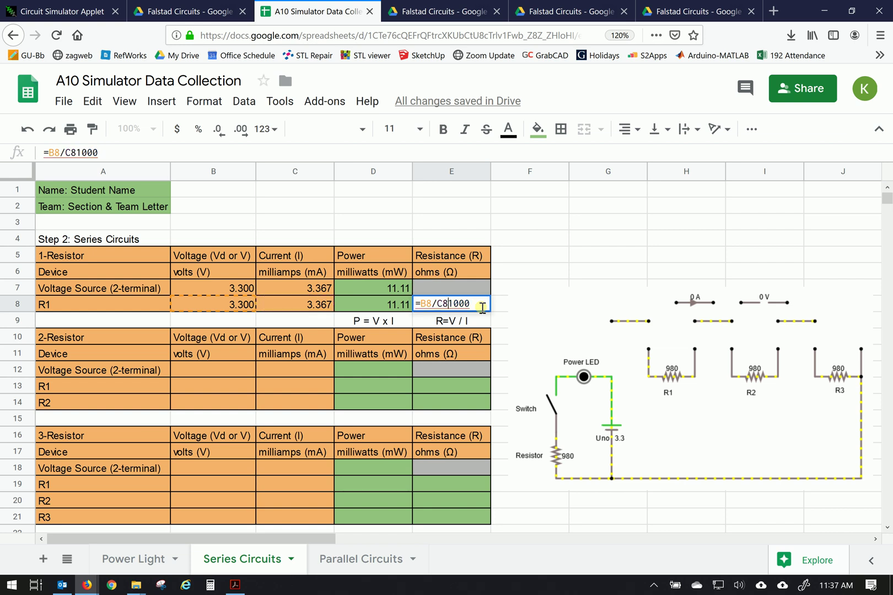
pyautogui.write('*')
pyautogui.press('Return')
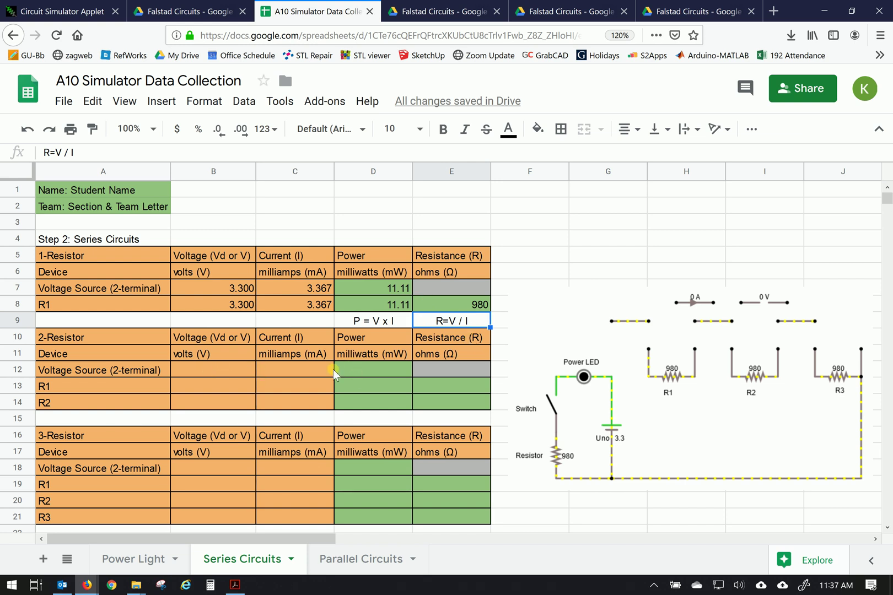
# - In the Falstad simulator, move the return wire's end to the far side of R2 and connect R1 to R2 with the jumper wire
pyautogui.click(88, 12)
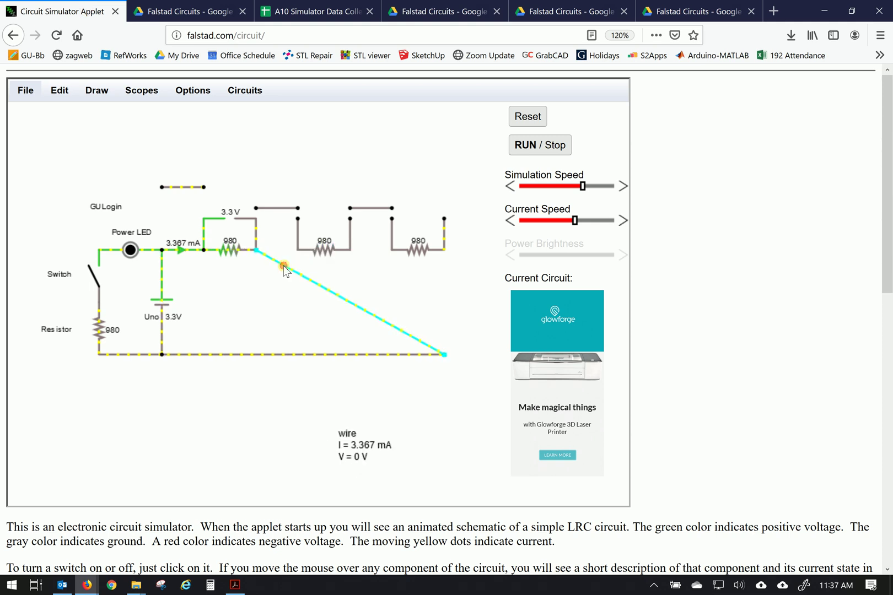
pyautogui.moveTo(255, 253); pyautogui.dragTo(351, 253)
pyautogui.moveTo(271, 208); pyautogui.dragTo(276, 250)
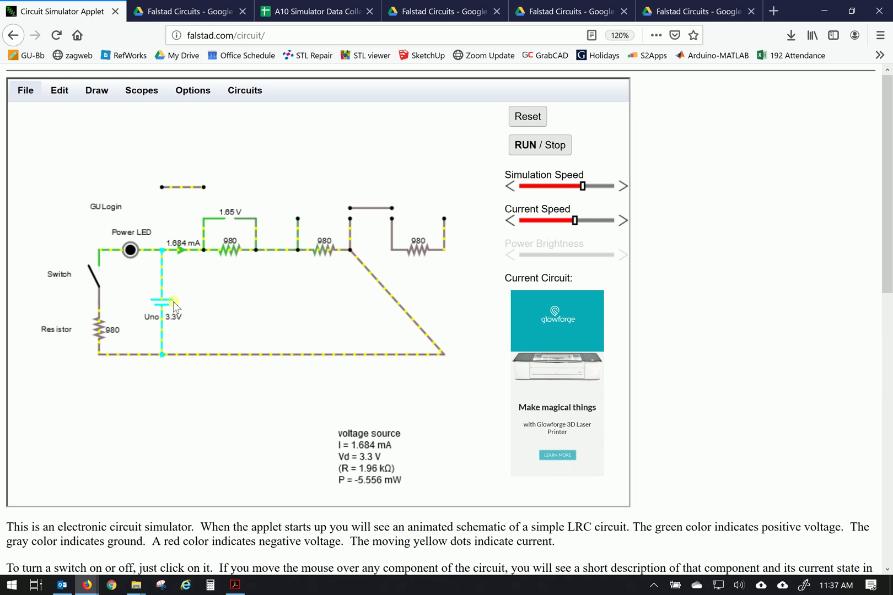
# - In the data collection sheet, enter 3.3 V and 1.684 mA for the voltage source in the 2-Resistor table
pyautogui.click(345, 12)
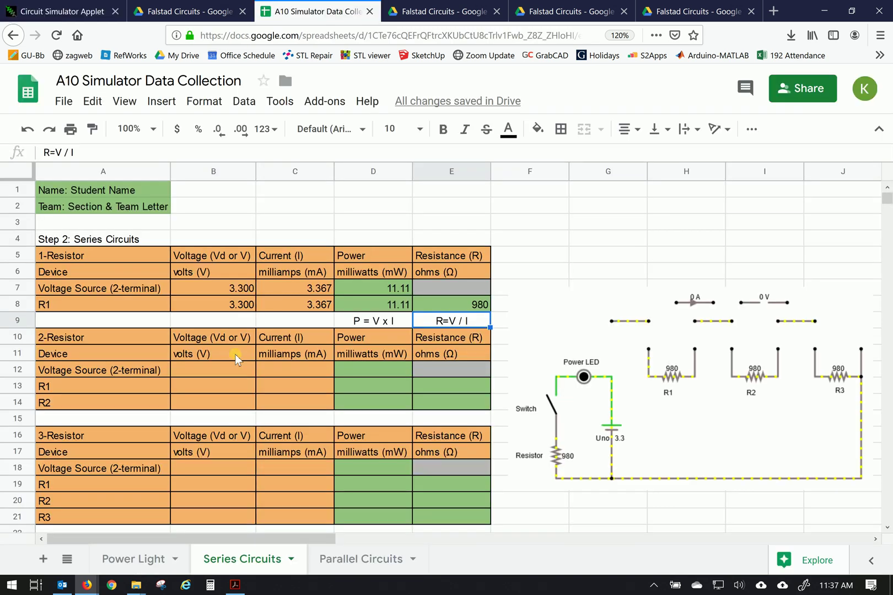
pyautogui.click(230, 369)
pyautogui.write('3.3')
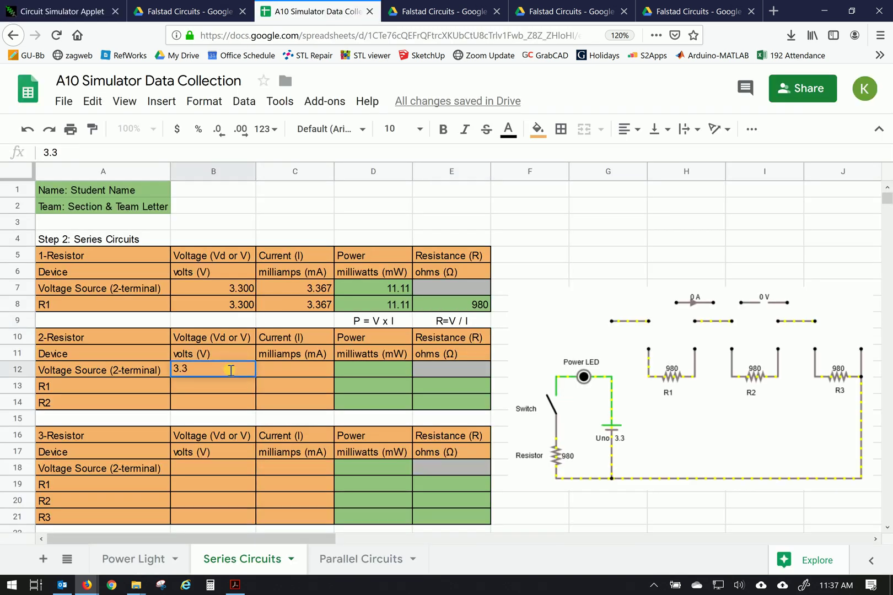
pyautogui.press('Tab')
pyautogui.write('1.684')
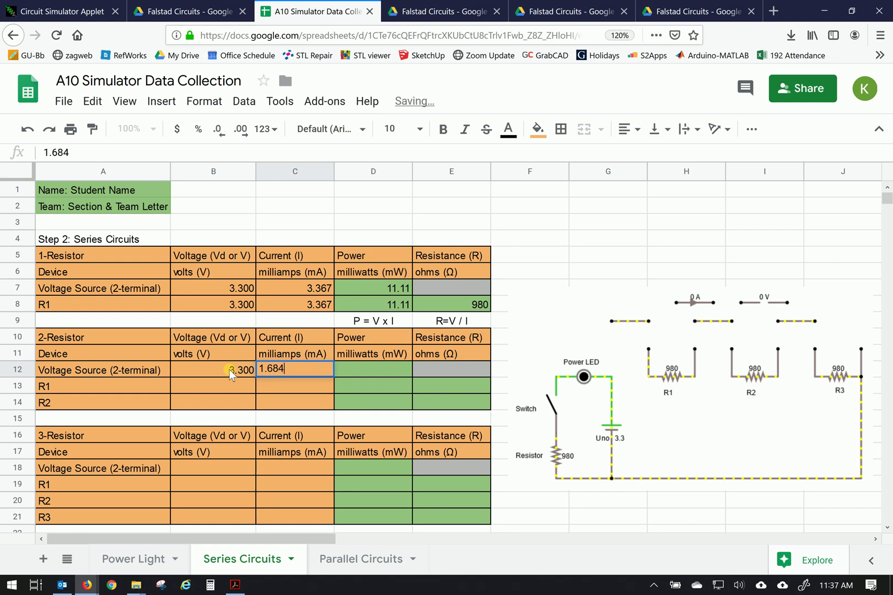
pyautogui.press('Return')
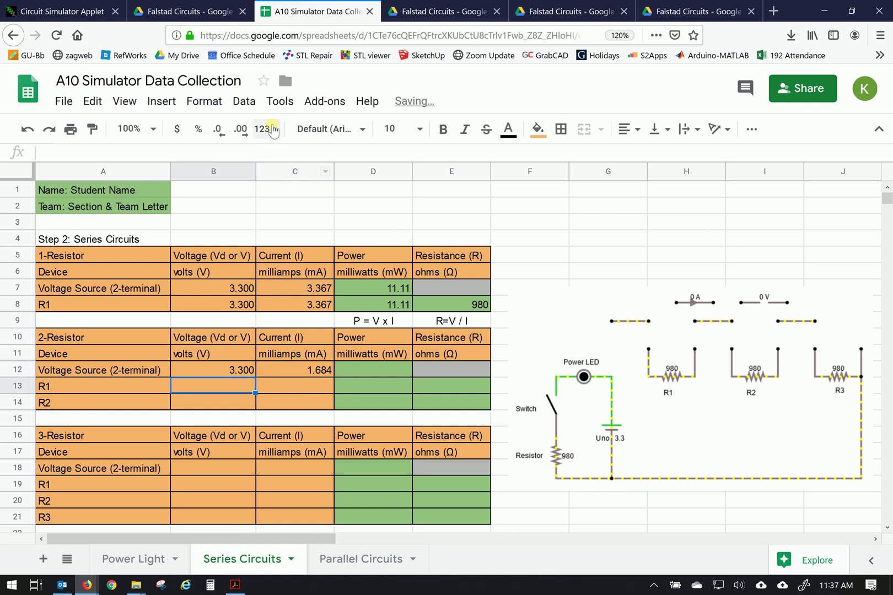
# - Check R1's voltmeter and ammeter in the Falstad simulator, and record 1.65 V and 1.684 mA for R1 in the sheet's 2-Resistor table
pyautogui.click(71, 10)
pyautogui.moveTo(210, 248)
pyautogui.moveTo(245, 224)
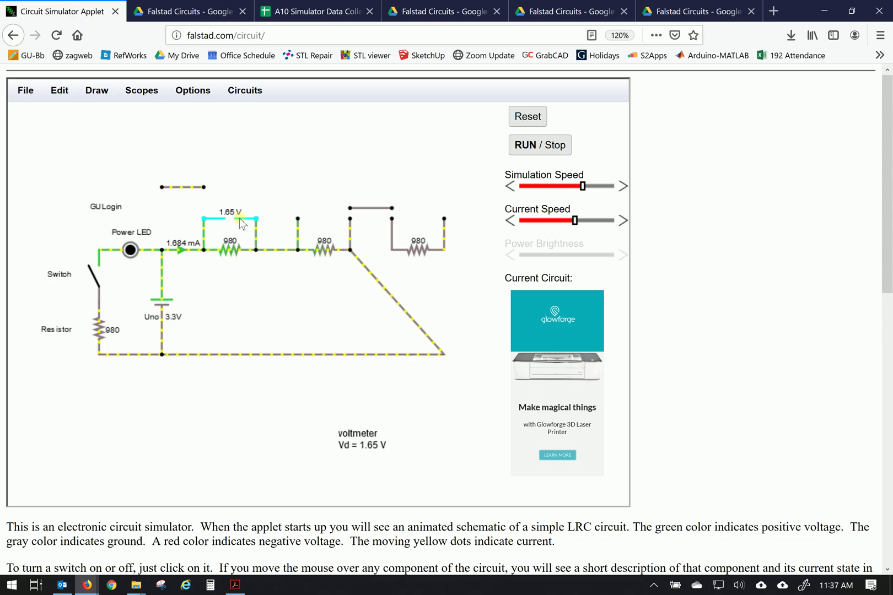
pyautogui.moveTo(183, 255)
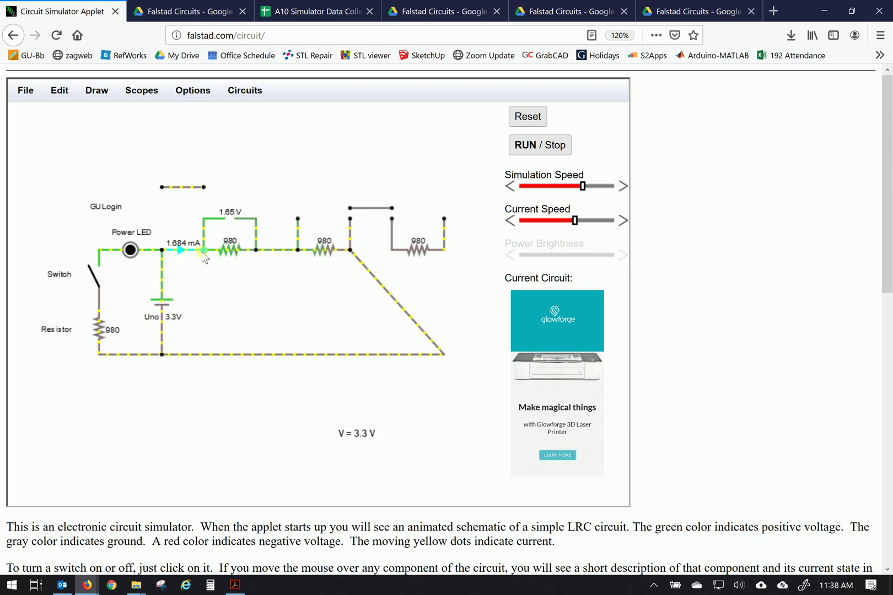
pyautogui.click(316, 12)
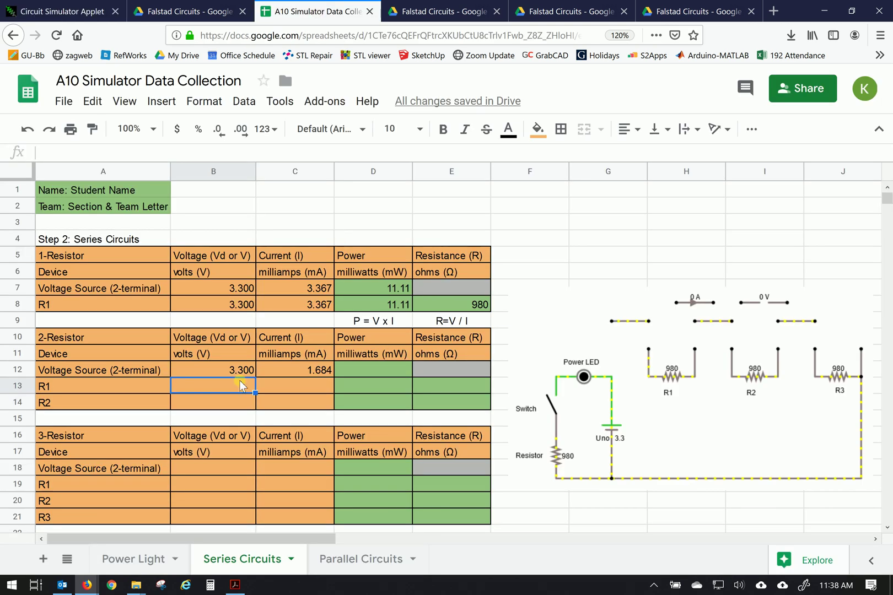
pyautogui.click(65, 12)
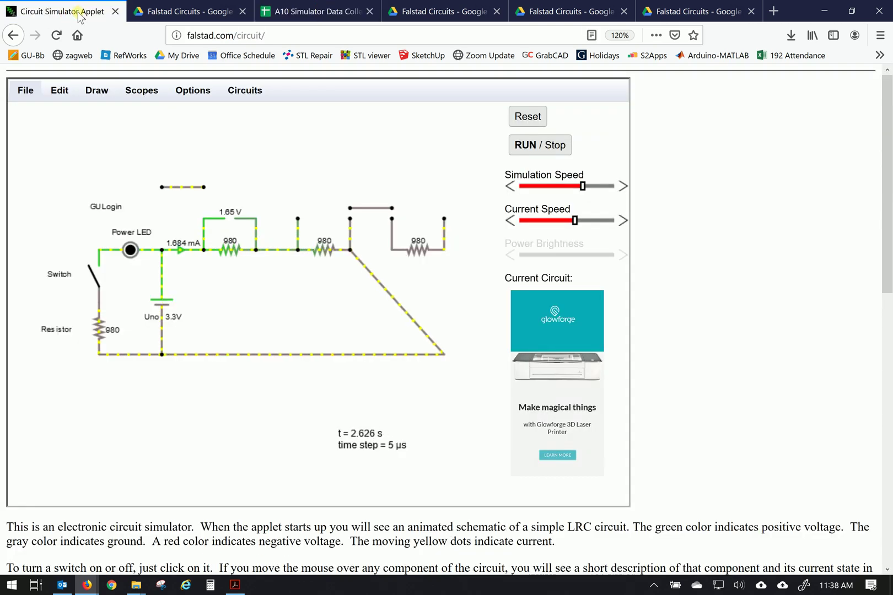
pyautogui.click(325, 13)
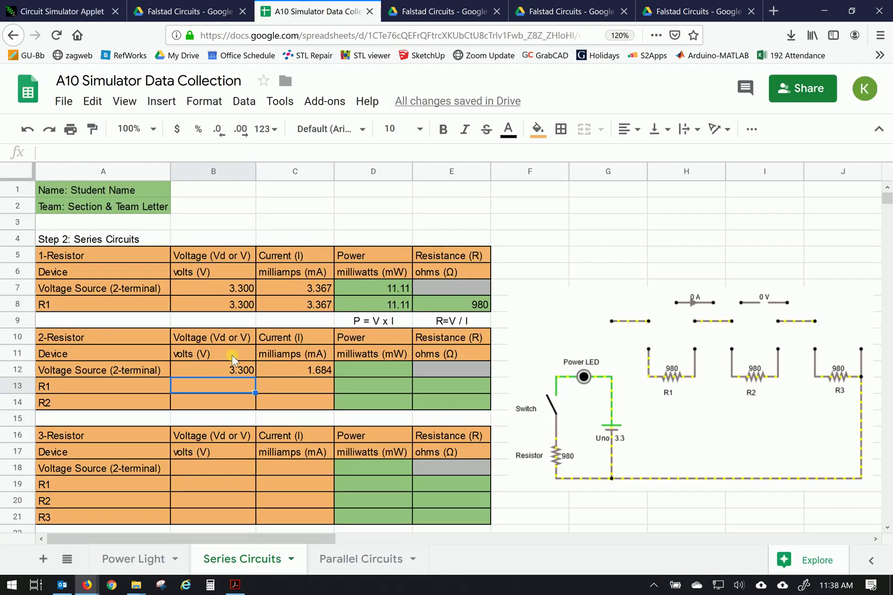
pyautogui.write('1.65')
pyautogui.press('Tab')
pyautogui.write('1.684')
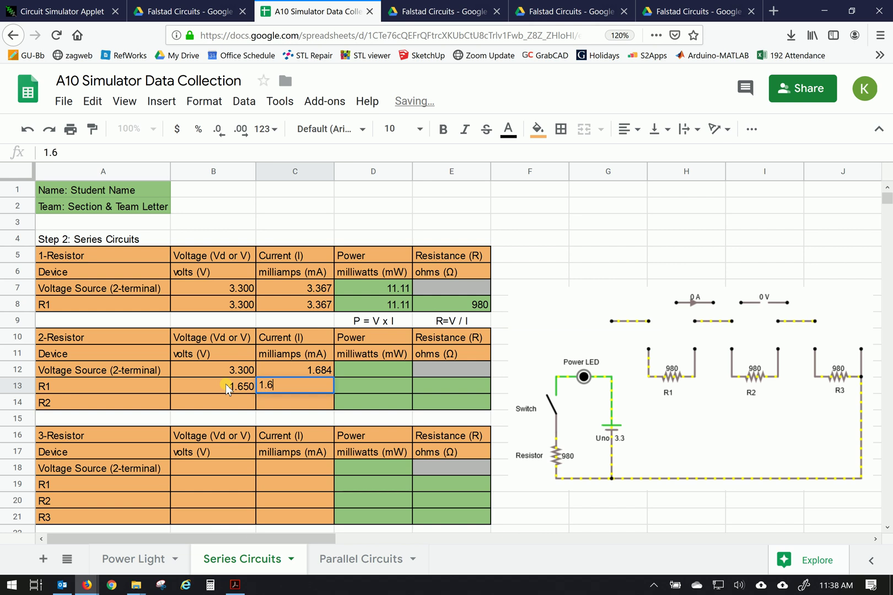
pyautogui.press('Tab')
pyautogui.press('Return')
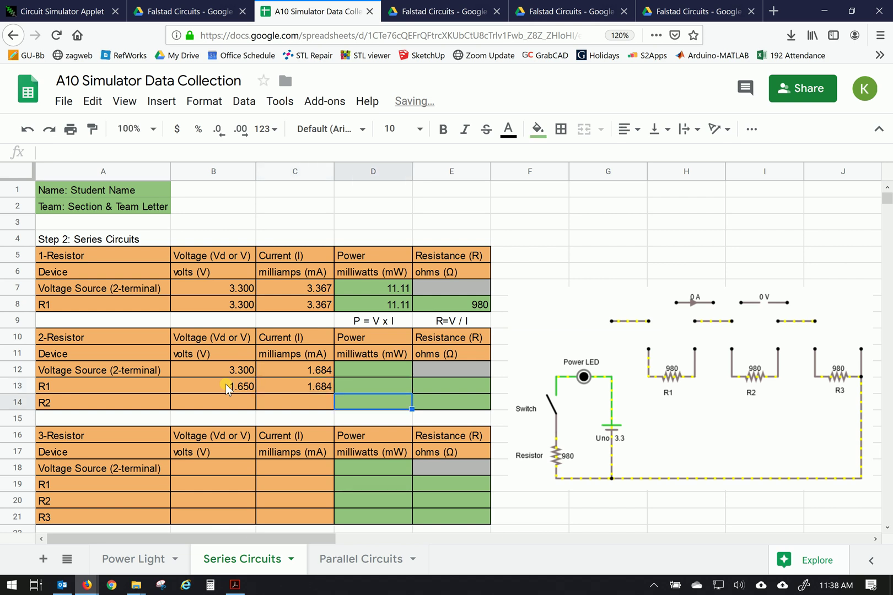
# - In the Falstad simulator, swap the ammeter with the jumper wire between R1 and R2, and move the voltmeter across R2
pyautogui.click(208, 14)
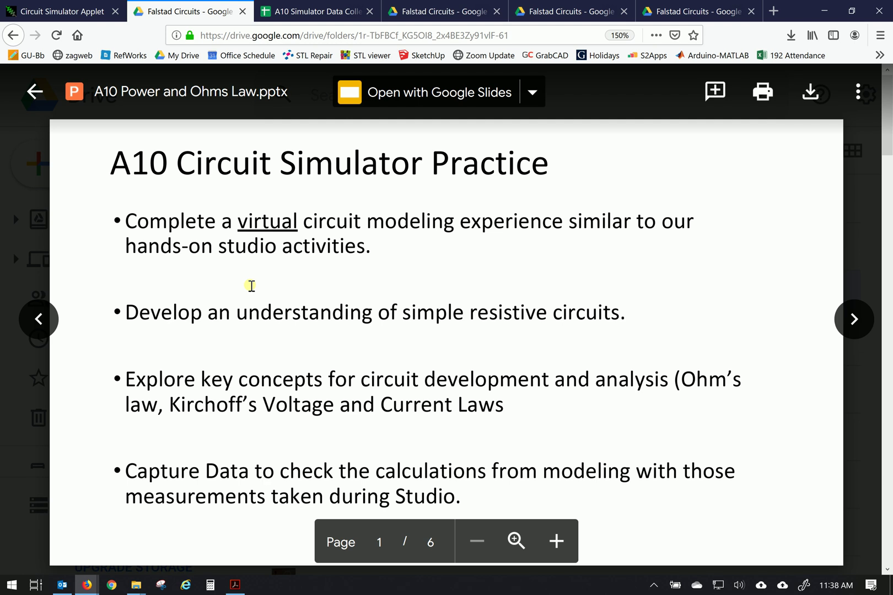
pyautogui.click(88, 13)
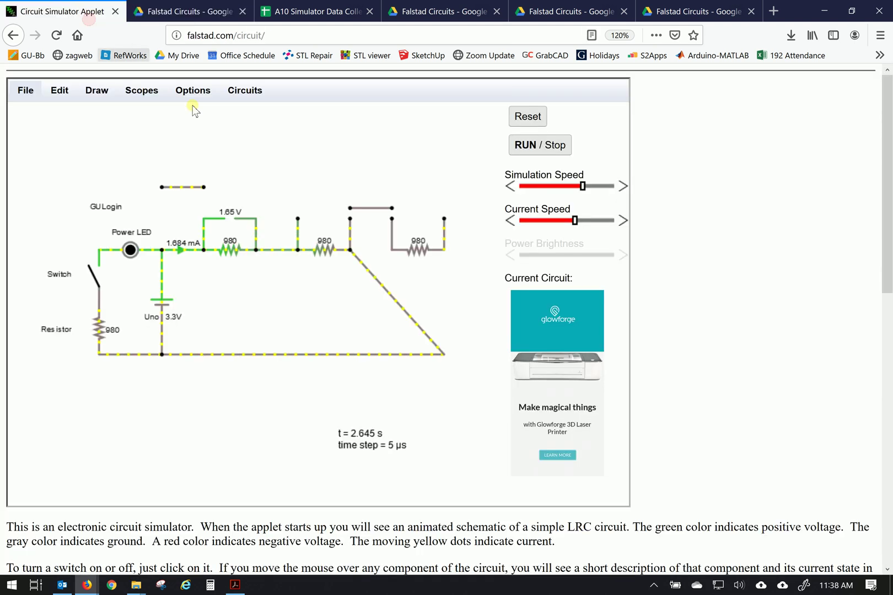
pyautogui.click(276, 253)
pyautogui.moveTo(276, 252); pyautogui.dragTo(276, 294)
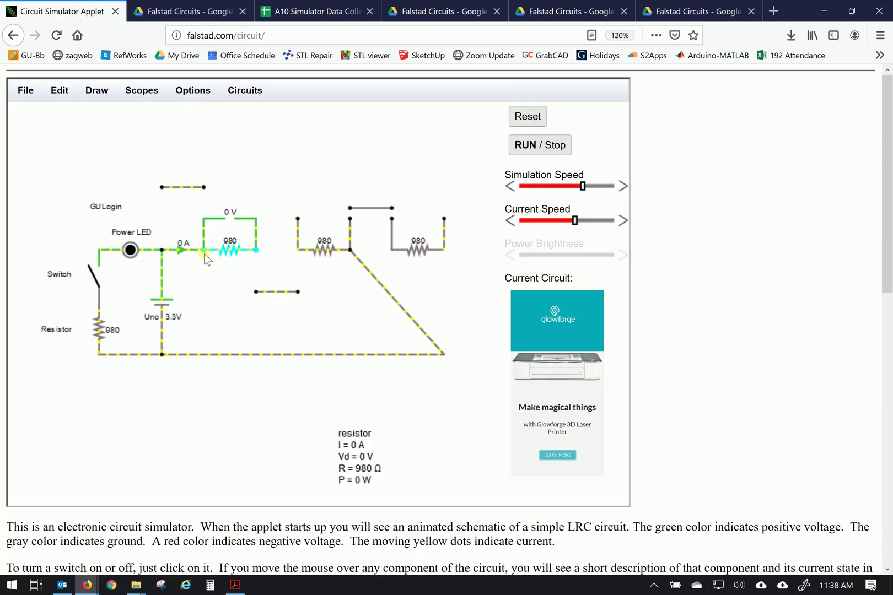
pyautogui.moveTo(194, 249); pyautogui.dragTo(280, 257)
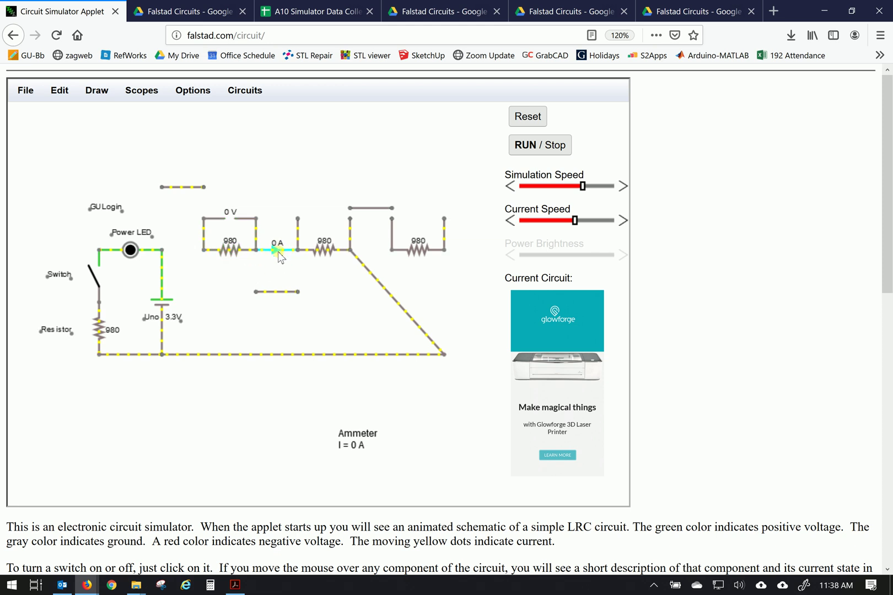
pyautogui.moveTo(283, 294); pyautogui.dragTo(194, 254)
pyautogui.moveTo(244, 221); pyautogui.dragTo(333, 219)
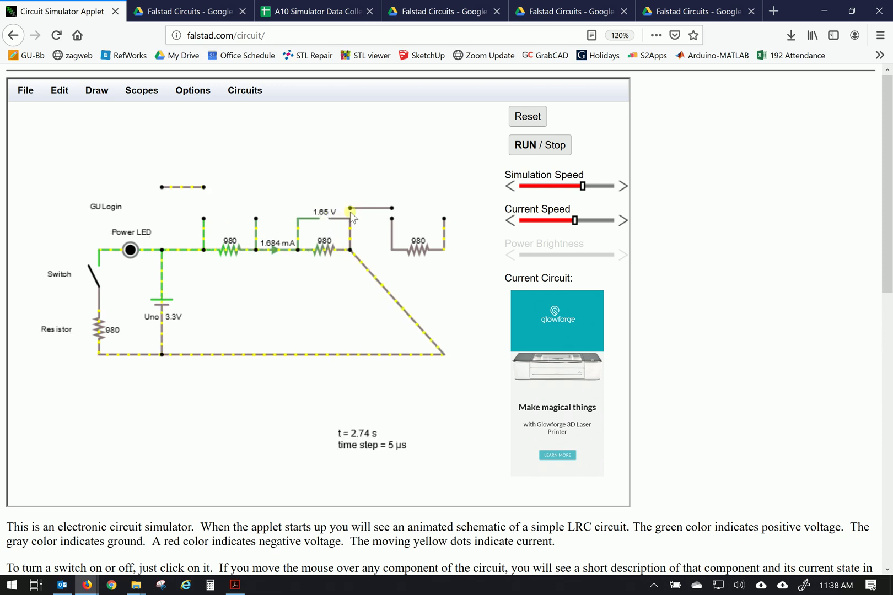
# - Check R2's voltmeter and ammeter in the Falstad simulator, and record 1.65 V and 1.684 mA for R2 in the sheet's 2-Resistor table
pyautogui.moveTo(326, 258)
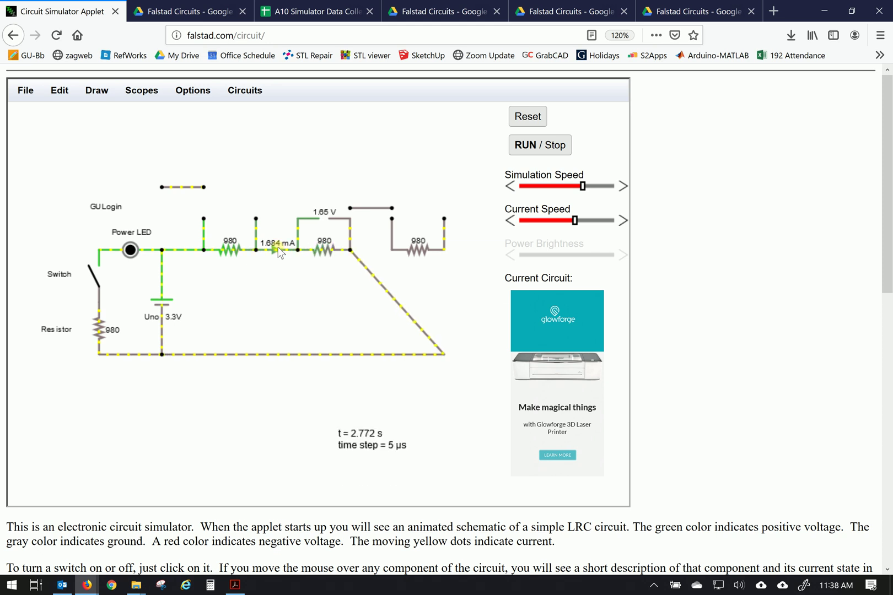
pyautogui.moveTo(282, 253)
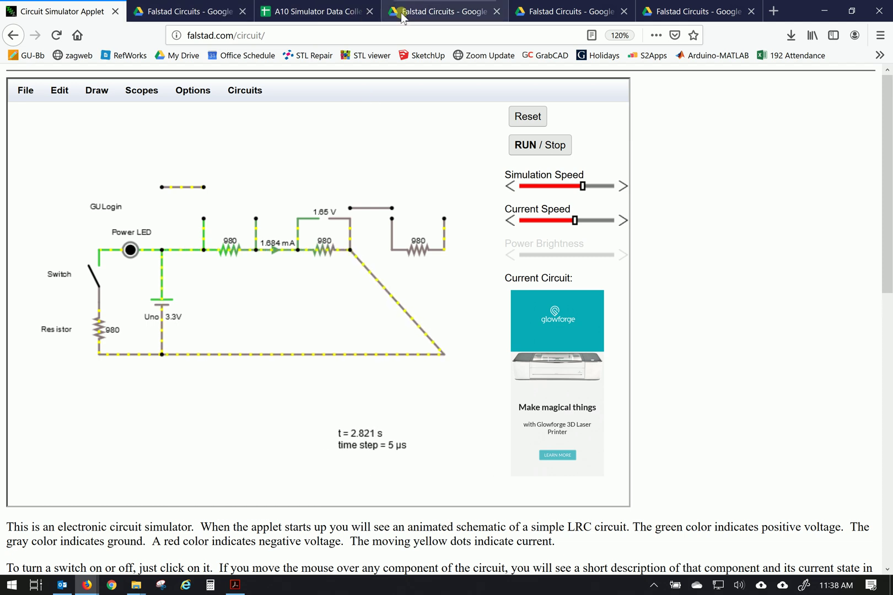
pyautogui.click(347, 11)
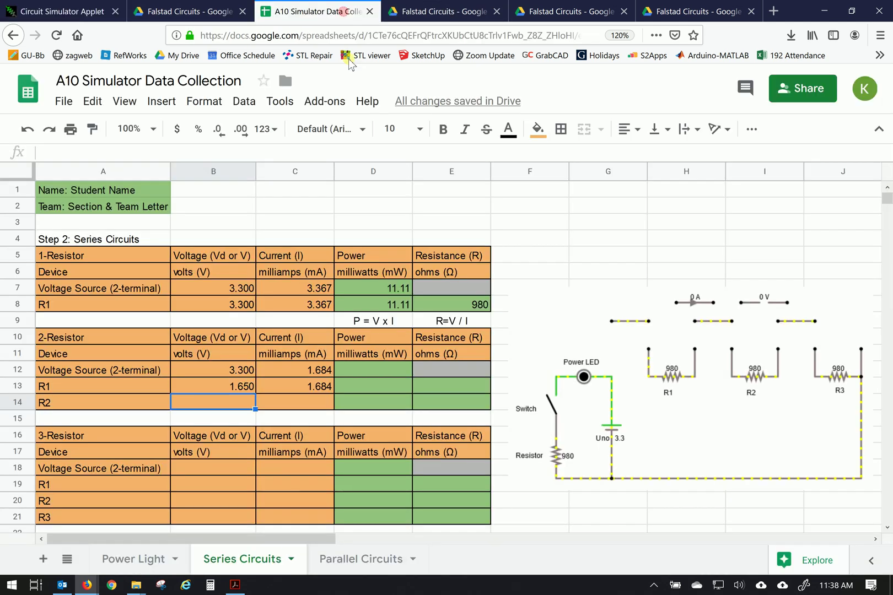
pyautogui.click(231, 392)
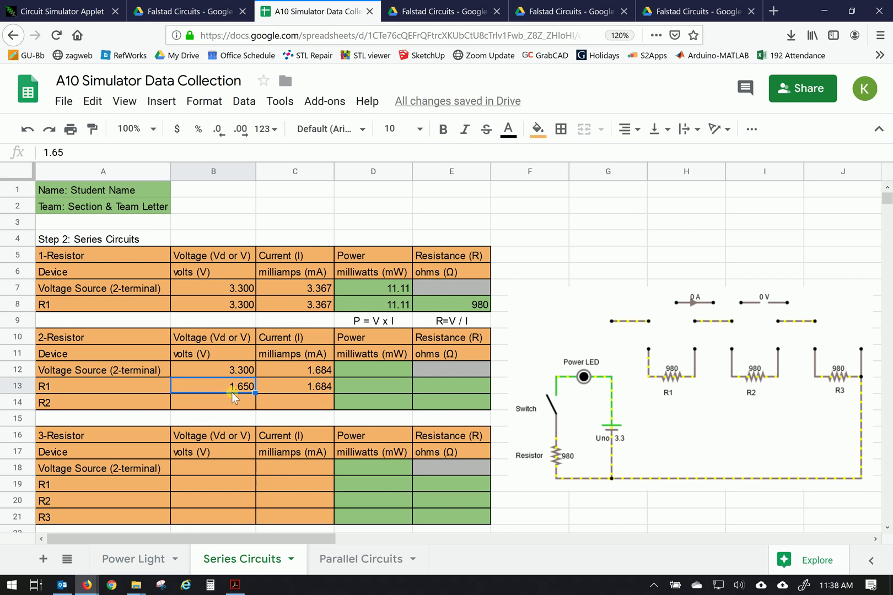
pyautogui.press('Down')
pyautogui.write('16')
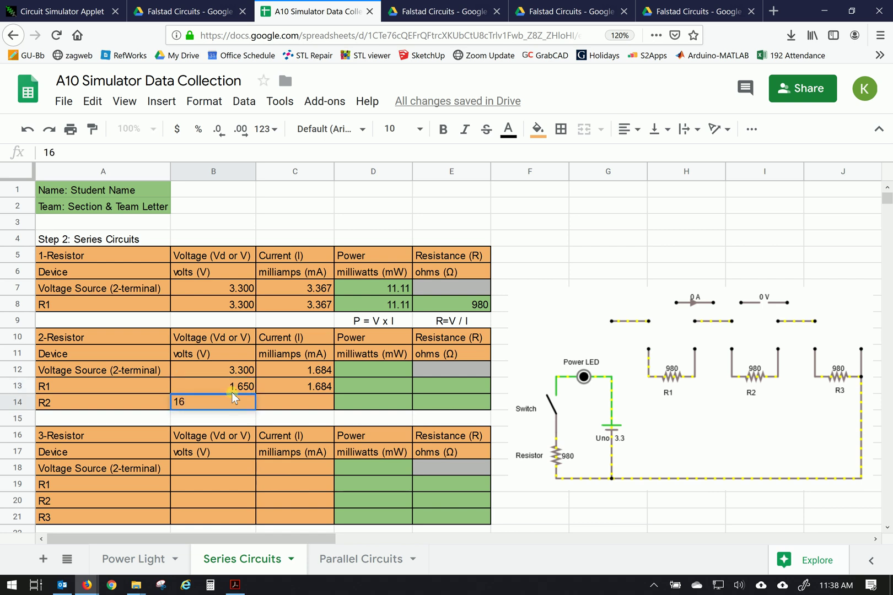
pyautogui.press('BackSpace')
pyautogui.write('.65')
pyautogui.press('Tab')
pyautogui.write('1.684')
pyautogui.press('Tab')
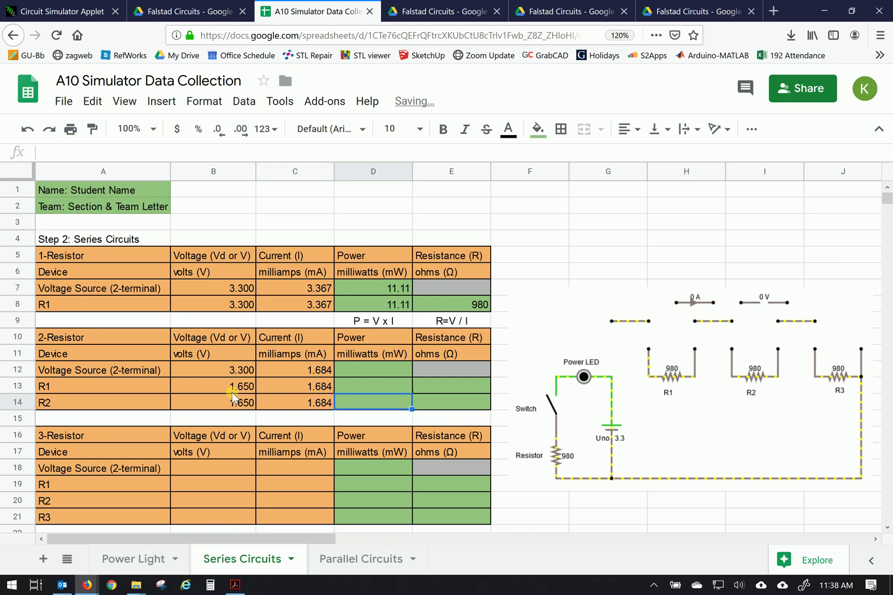
# - Copy the 1-Resistor power and resistance formulas to R1 and R2 in the 2-Resistor table, and the power formula to its voltage source
pyautogui.moveTo(399, 303); pyautogui.dragTo(425, 305)
pyautogui.hotkey('ctrl', 'c')
pyautogui.moveTo(384, 384); pyautogui.dragTo(384, 401)
pyautogui.hotkey('ctrl', 'v')
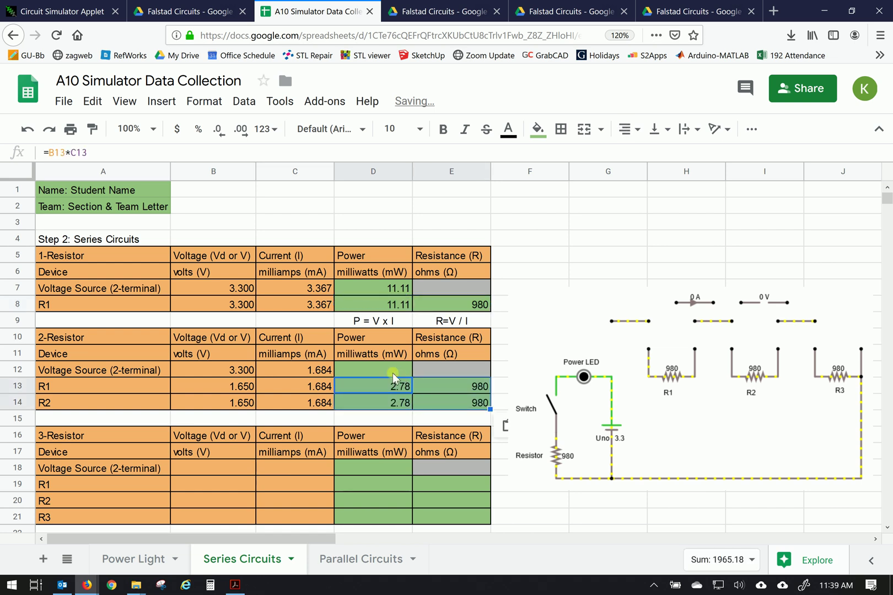
pyautogui.hotkey('ctrl', 'c')
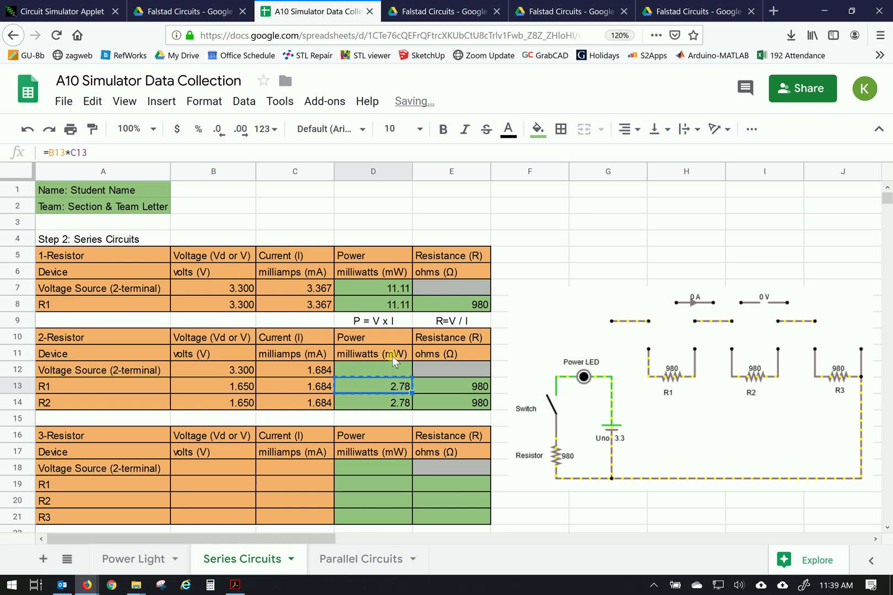
pyautogui.click(389, 370)
pyautogui.hotkey('ctrl', 'v')
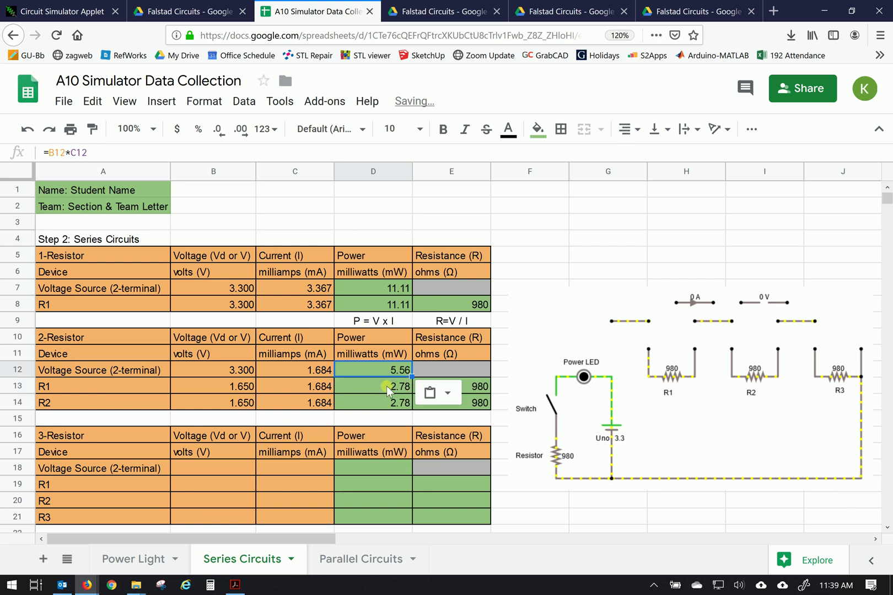
pyautogui.click(385, 386)
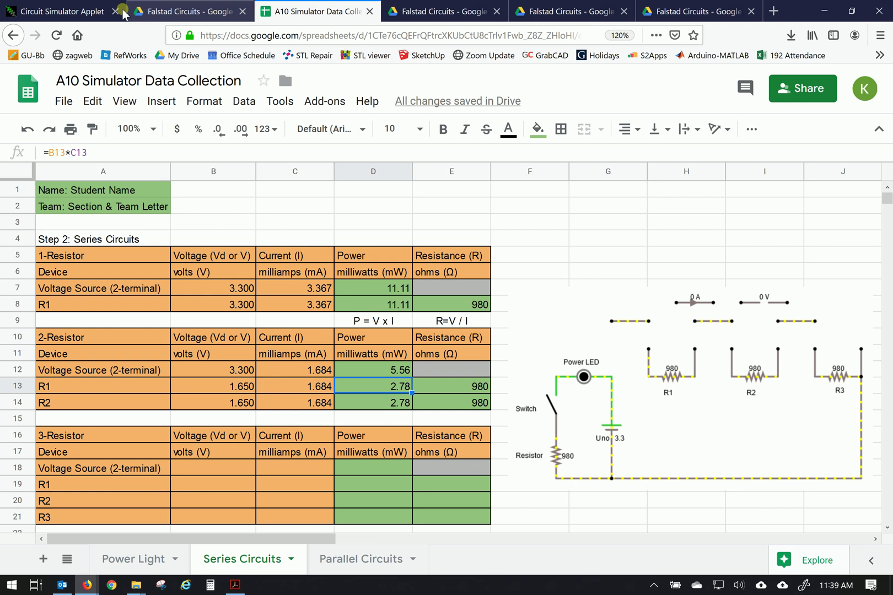
# - In the Falstad simulator, move the return wire's end to R3's far side and link R1, R2 and R3 with jumper wires, taking out the ammeter
pyautogui.click(93, 11)
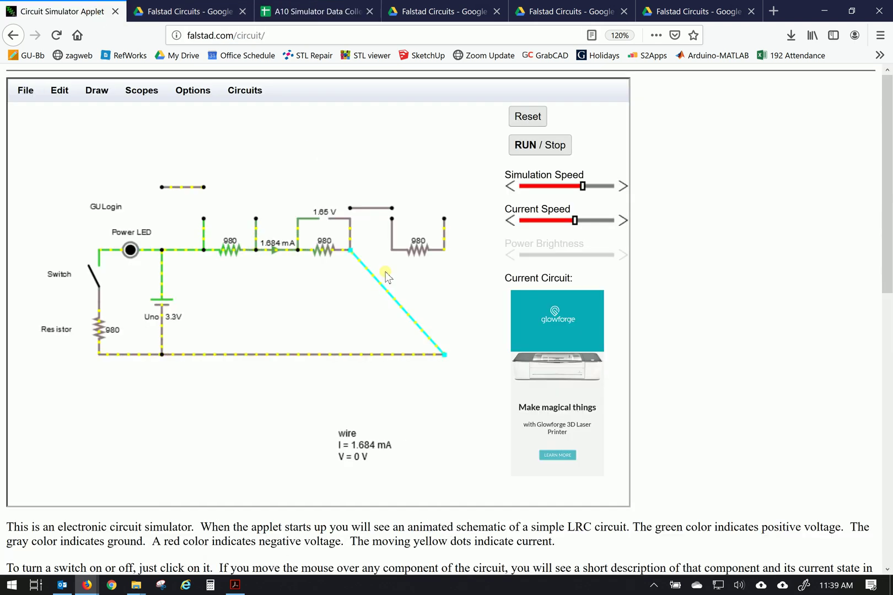
pyautogui.moveTo(350, 252); pyautogui.dragTo(445, 264)
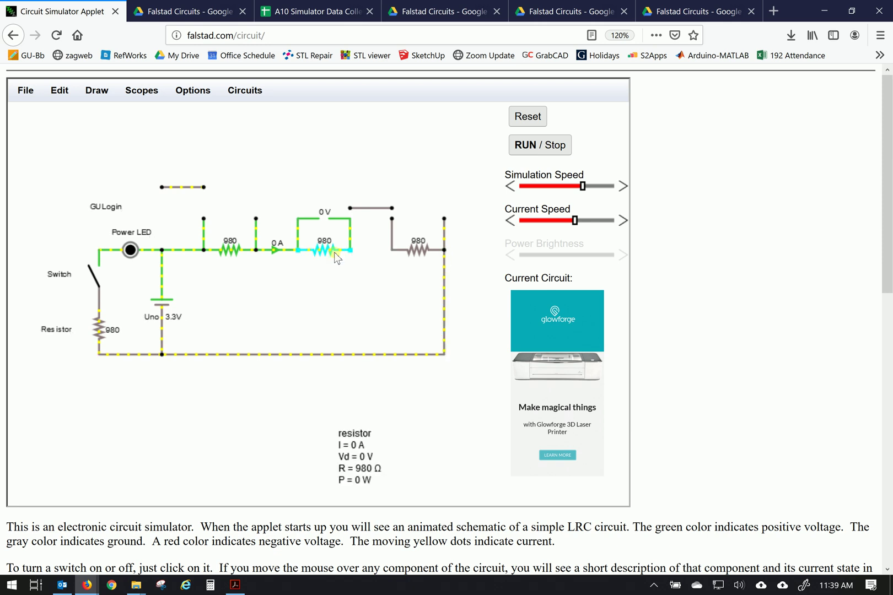
pyautogui.moveTo(383, 217); pyautogui.dragTo(373, 259)
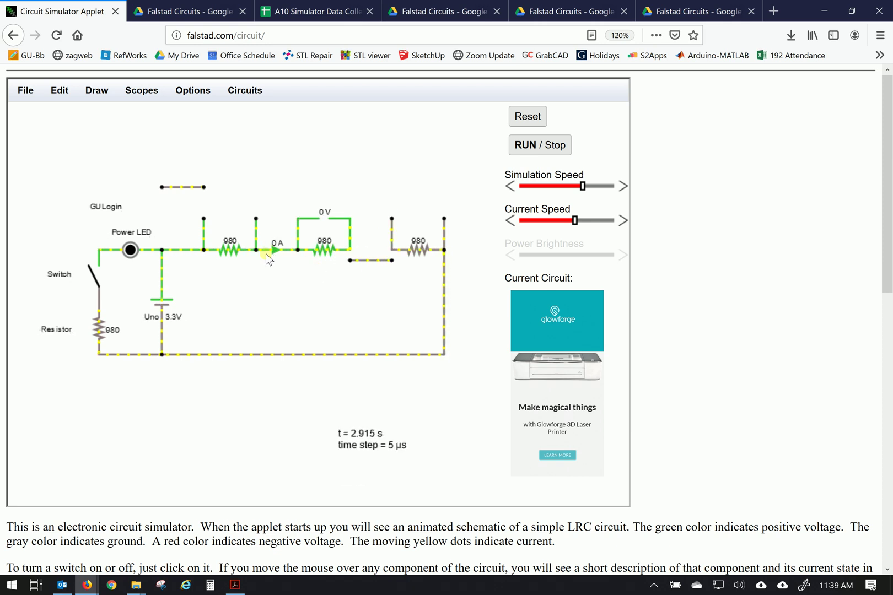
pyautogui.moveTo(272, 256); pyautogui.dragTo(246, 302)
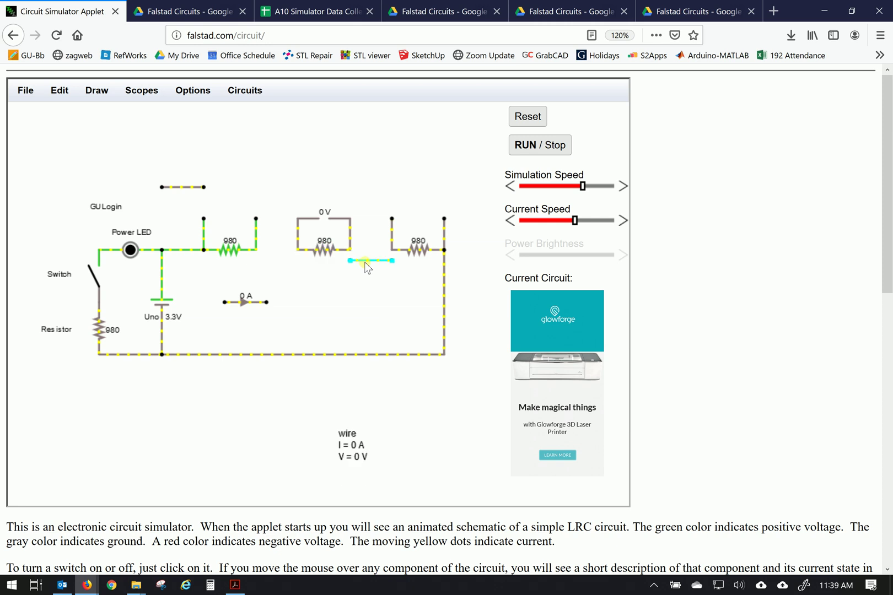
pyautogui.moveTo(367, 264); pyautogui.dragTo(364, 254)
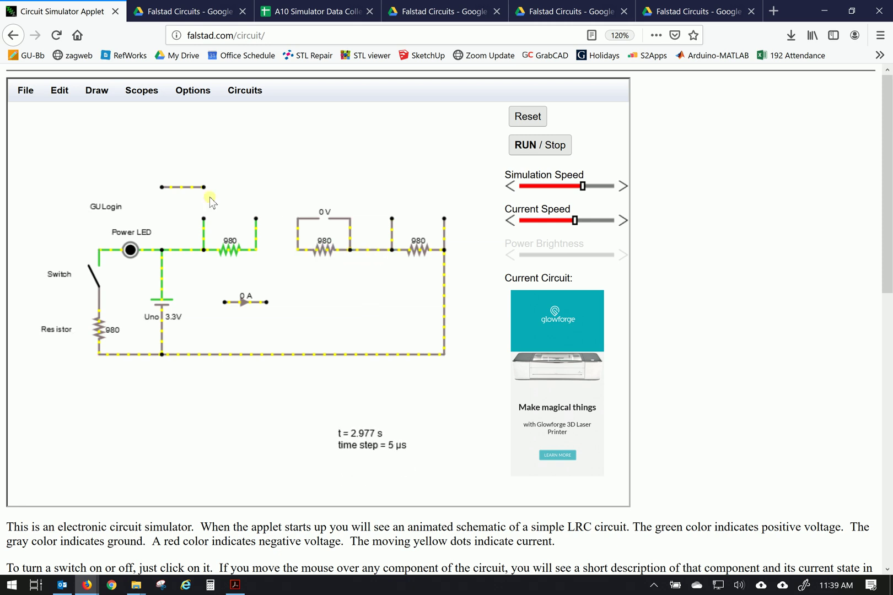
pyautogui.moveTo(185, 189); pyautogui.dragTo(279, 252)
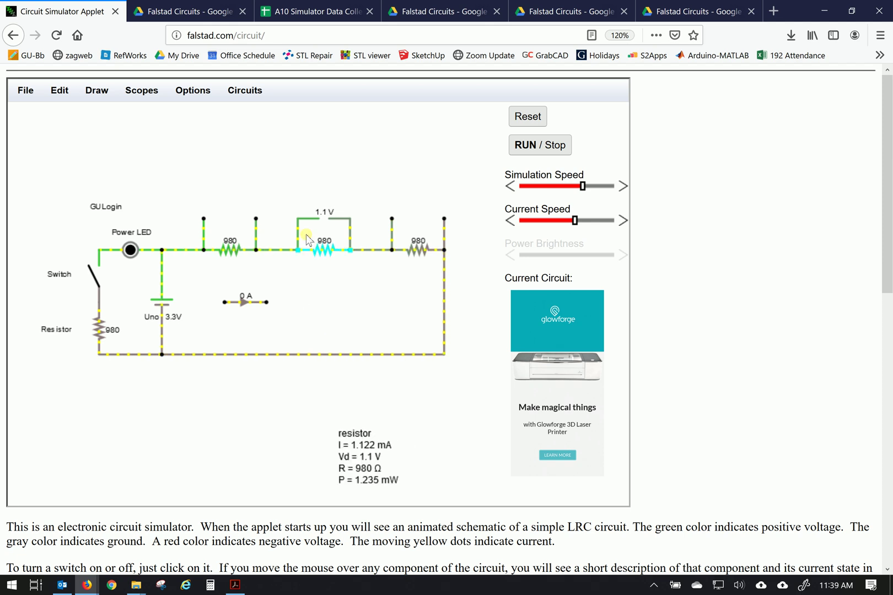
# - Measure the voltage across R1 and then across R3, leaving the voltmeter on R3
pyautogui.moveTo(308, 218); pyautogui.dragTo(214, 218)
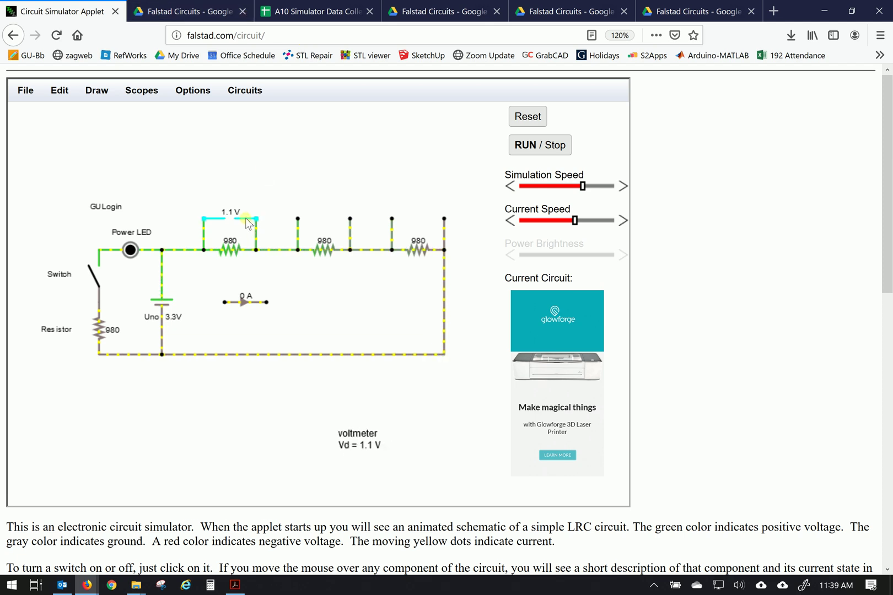
pyautogui.moveTo(246, 220); pyautogui.dragTo(431, 224)
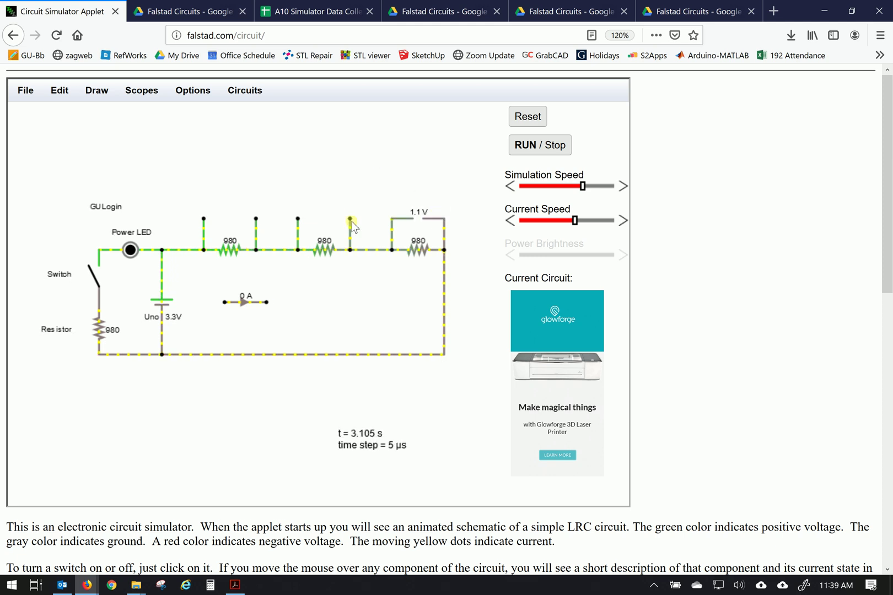
pyautogui.moveTo(410, 223)
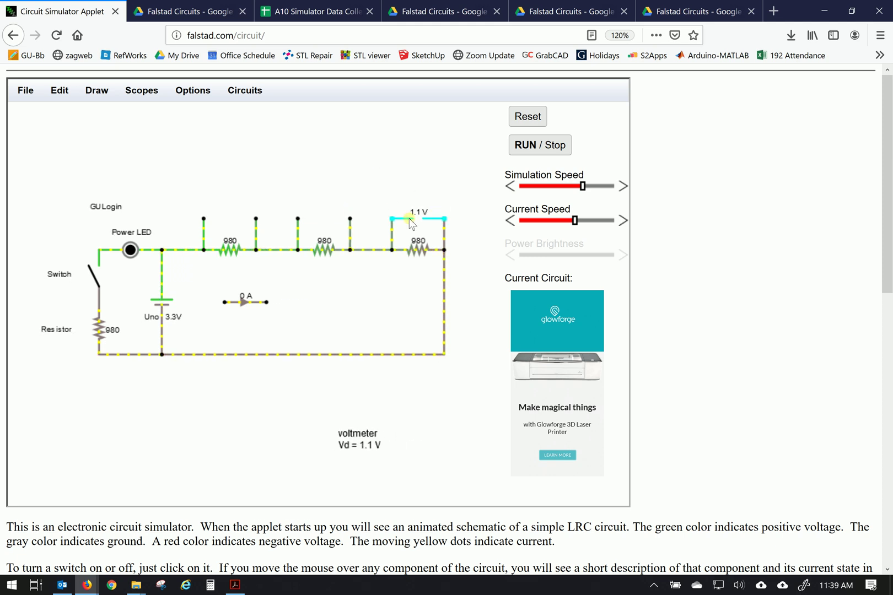
# - Measure the current with the ammeter replacing the jumper before R1, and again with it between R1 and R2 and the first jumper refitted
pyautogui.moveTo(178, 250); pyautogui.dragTo(189, 181)
pyautogui.moveTo(236, 304); pyautogui.dragTo(184, 253)
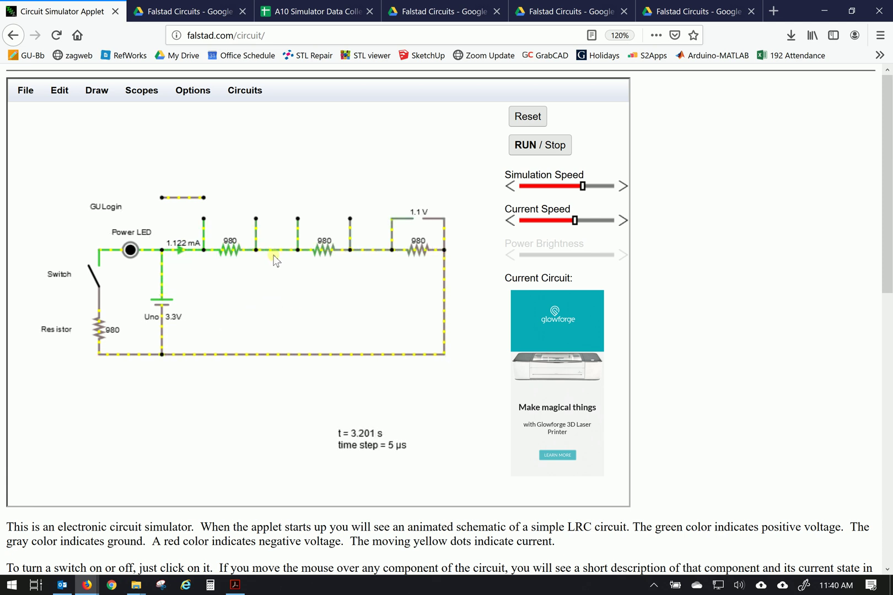
pyautogui.moveTo(277, 259); pyautogui.dragTo(277, 301)
pyautogui.moveTo(191, 250); pyautogui.dragTo(285, 257)
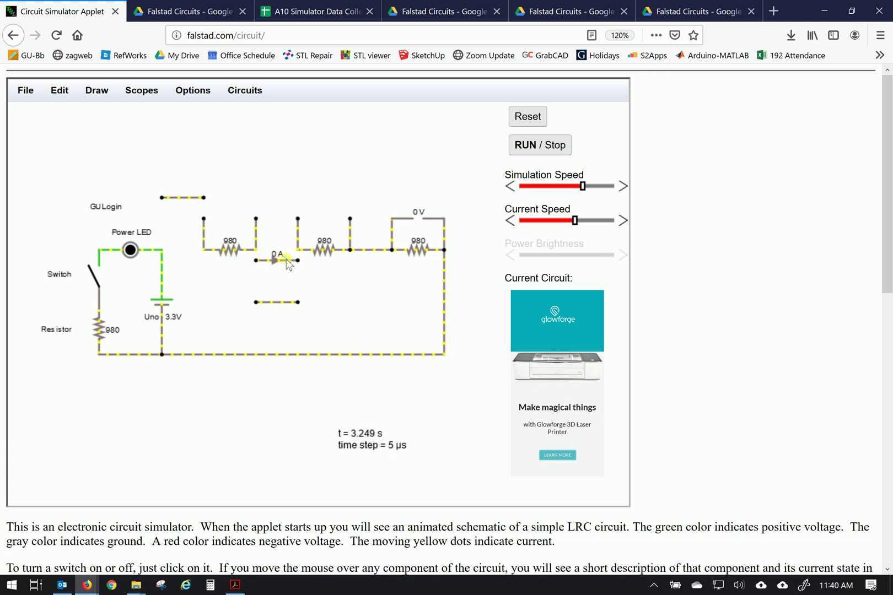
pyautogui.moveTo(285, 256); pyautogui.dragTo(285, 245)
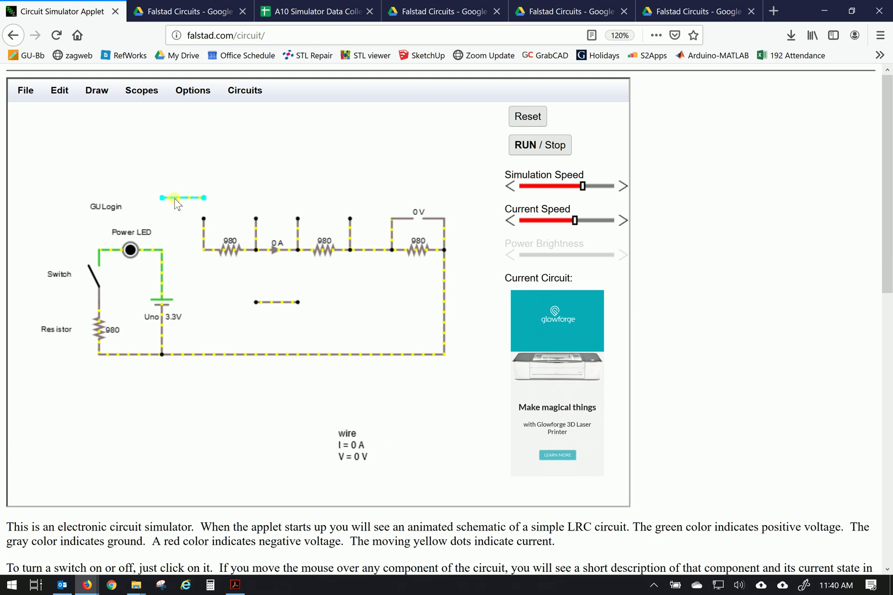
pyautogui.moveTo(175, 203); pyautogui.dragTo(171, 255)
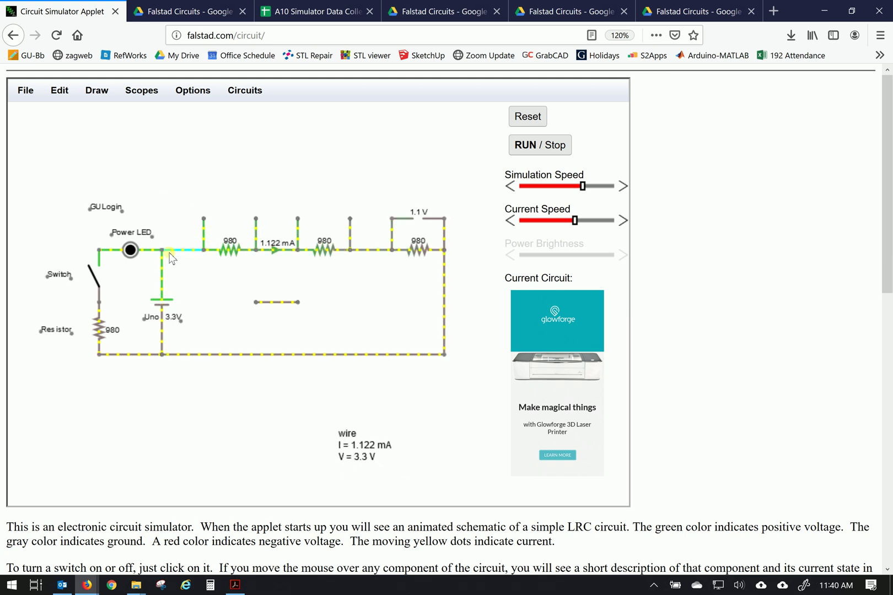
# - Move the ammeter into the gap between R2 and R3 in place of its jumper, and reconnect R1 to R2 with the spare wire
pyautogui.moveTo(368, 255); pyautogui.dragTo(370, 184)
pyautogui.moveTo(279, 253); pyautogui.dragTo(373, 257)
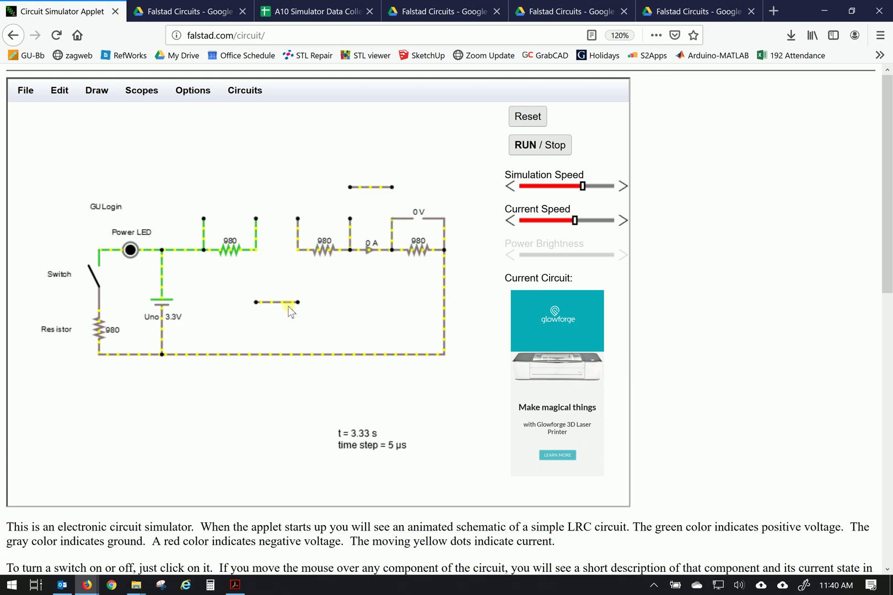
pyautogui.moveTo(285, 304); pyautogui.dragTo(275, 255)
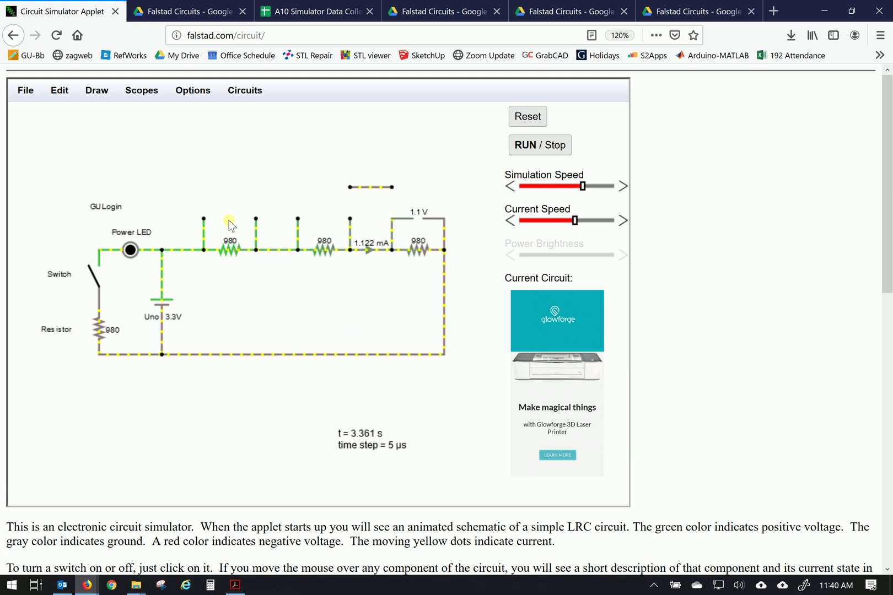
# - In the data collection sheet's 3-Resistor table, enter 3.3 V for the voltage source and 1.1 V each for R1, R2 and R3
pyautogui.click(300, 11)
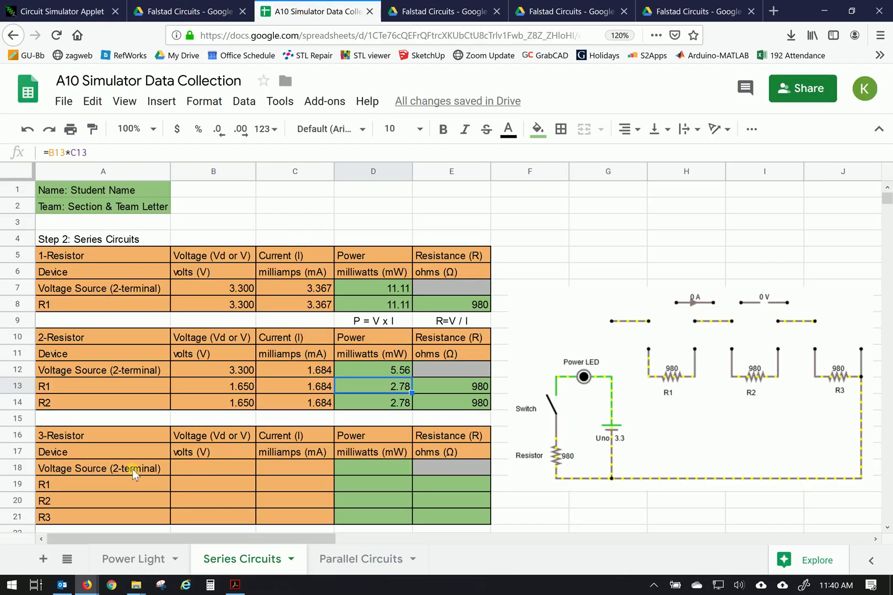
pyautogui.click(227, 468)
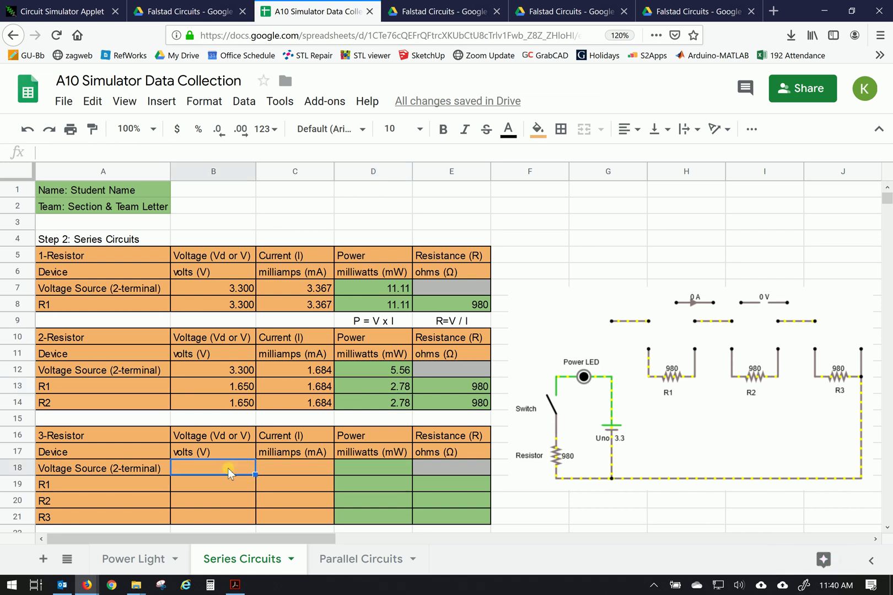
pyautogui.write('3.3')
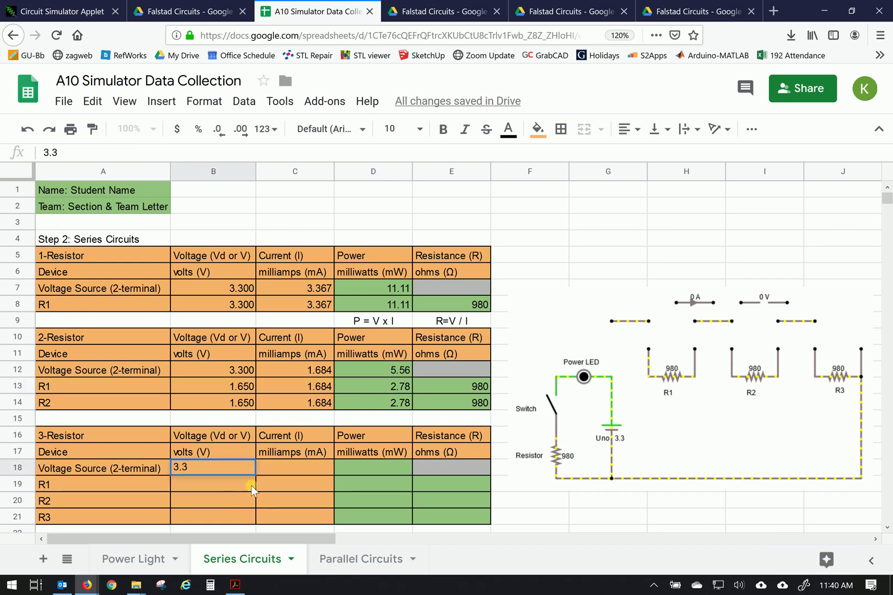
pyautogui.click(217, 484)
pyautogui.write('1.1')
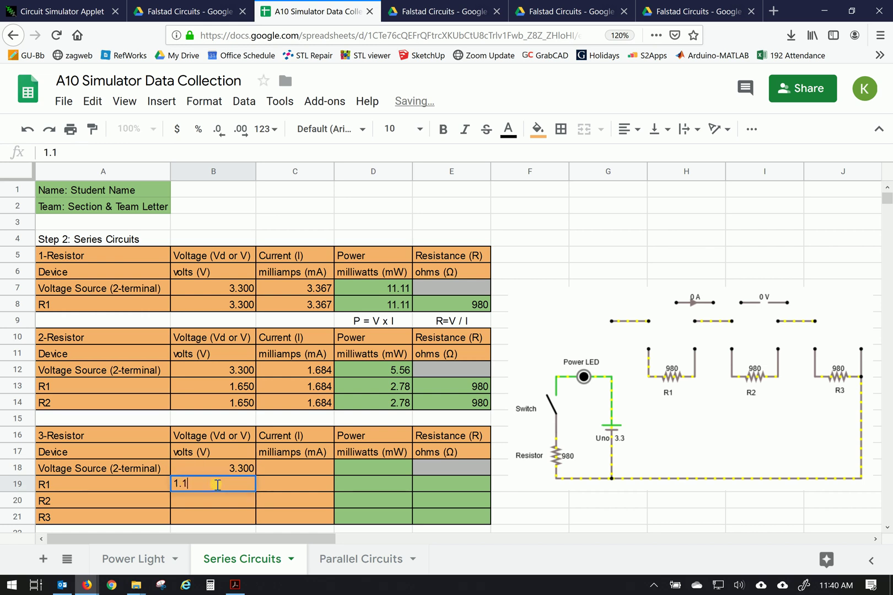
pyautogui.press('Return')
pyautogui.write('1.100')
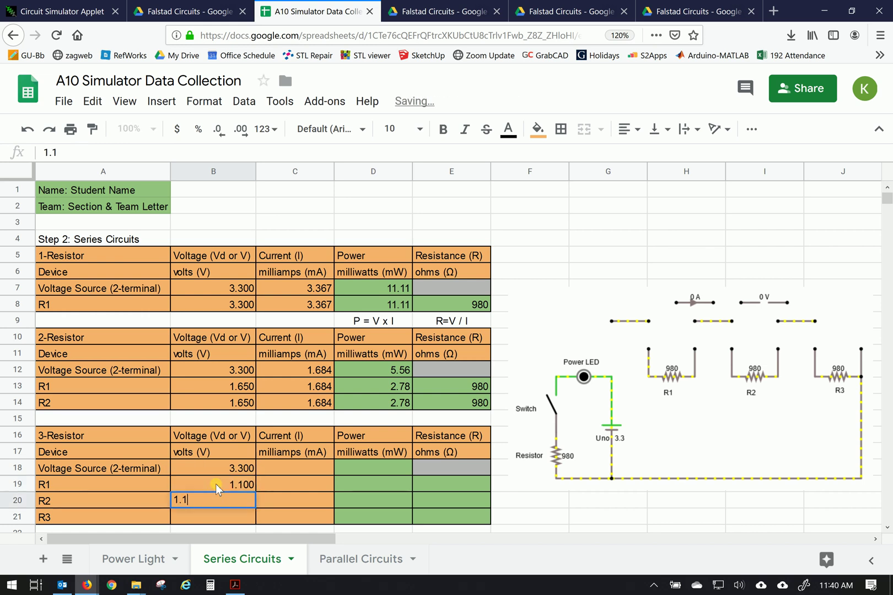
pyautogui.press('Return')
pyautogui.write('1.1')
pyautogui.press('Tab')
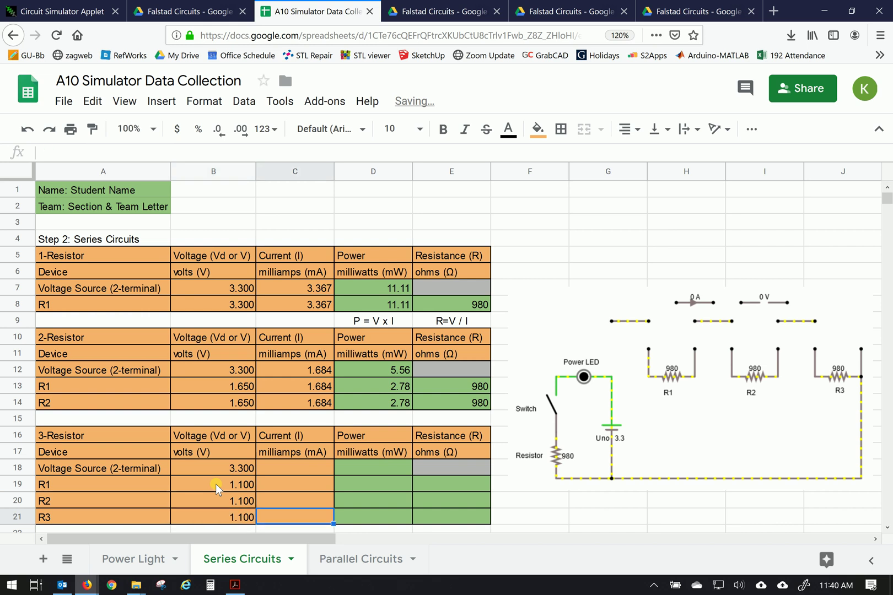
# - Check the ammeter reading in the simulator, and enter 1.122 mA in the 3-Resistor table for the voltage source, R1, R2 and R3
pyautogui.press('Up')
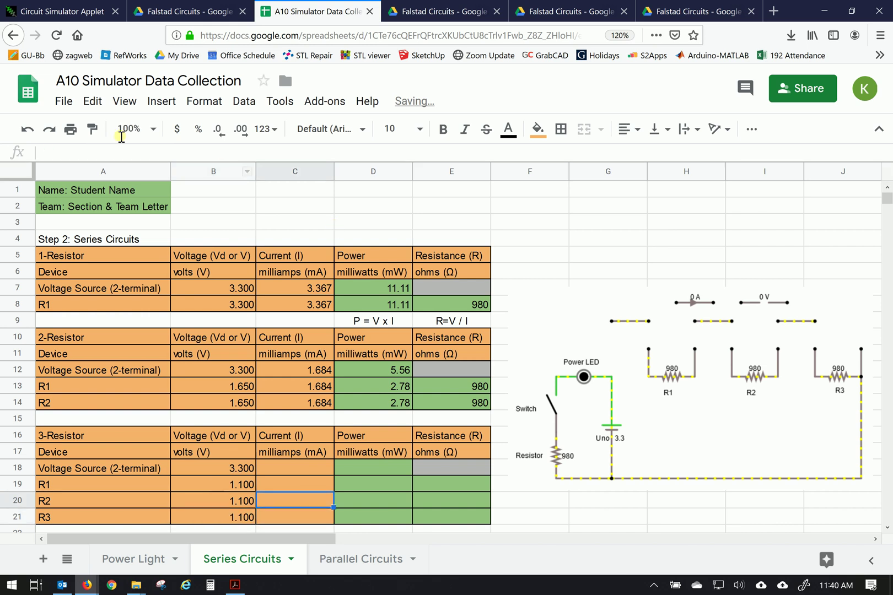
pyautogui.click(94, 11)
pyautogui.moveTo(164, 304)
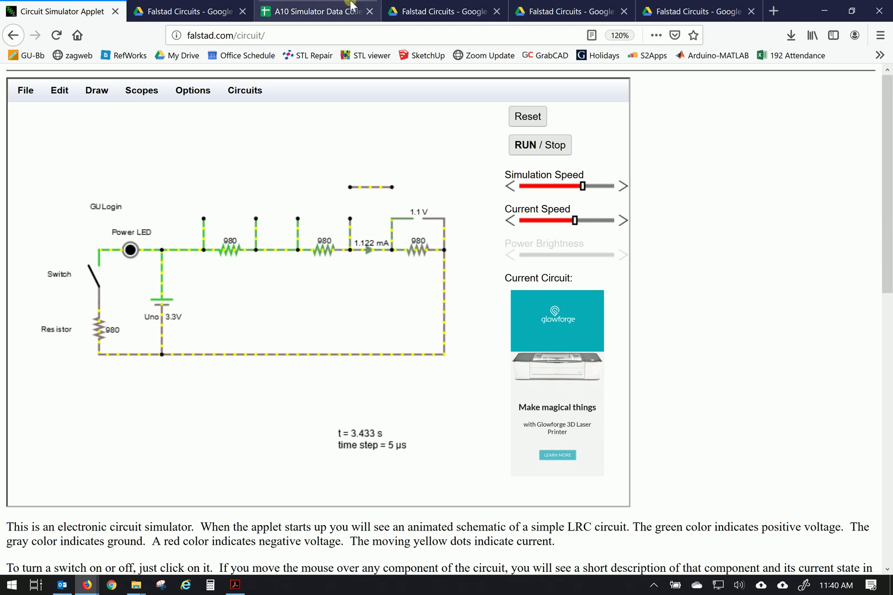
pyautogui.click(315, 12)
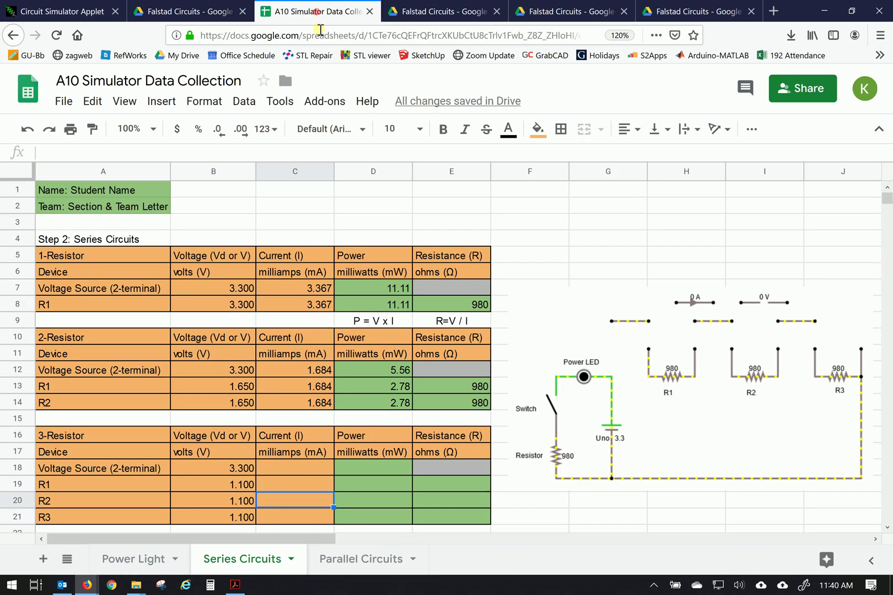
pyautogui.click(304, 466)
pyautogui.write('1.122')
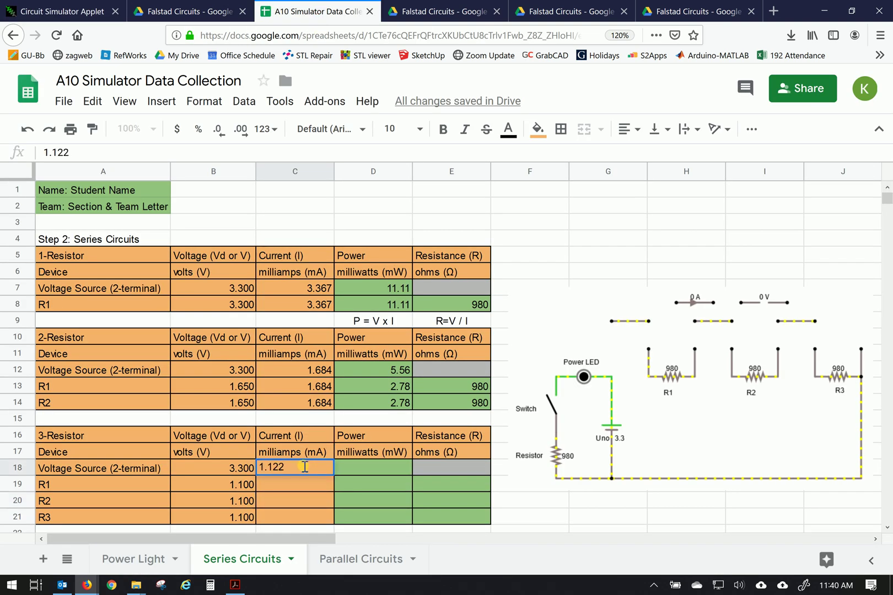
pyautogui.press('Return')
pyautogui.write('1.122')
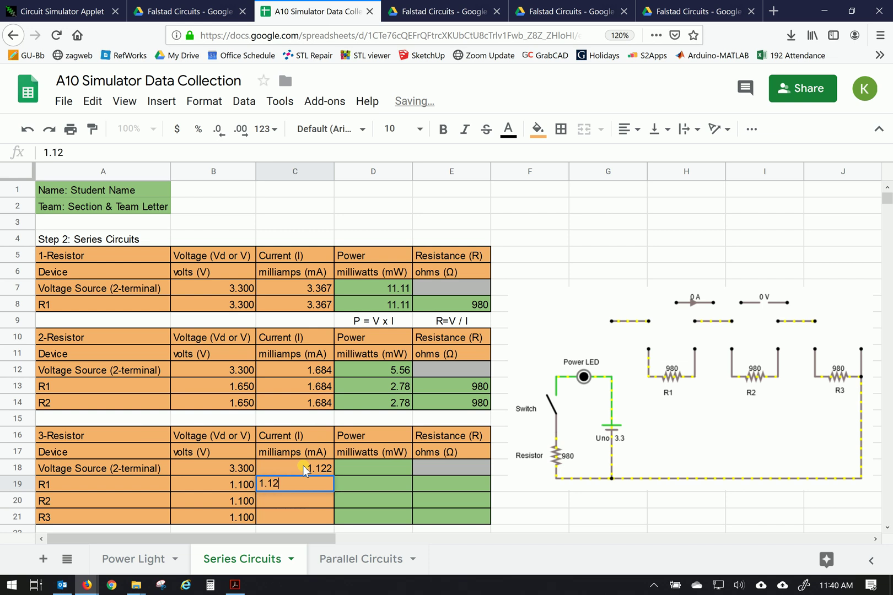
pyautogui.press('Return')
pyautogui.write('1.122')
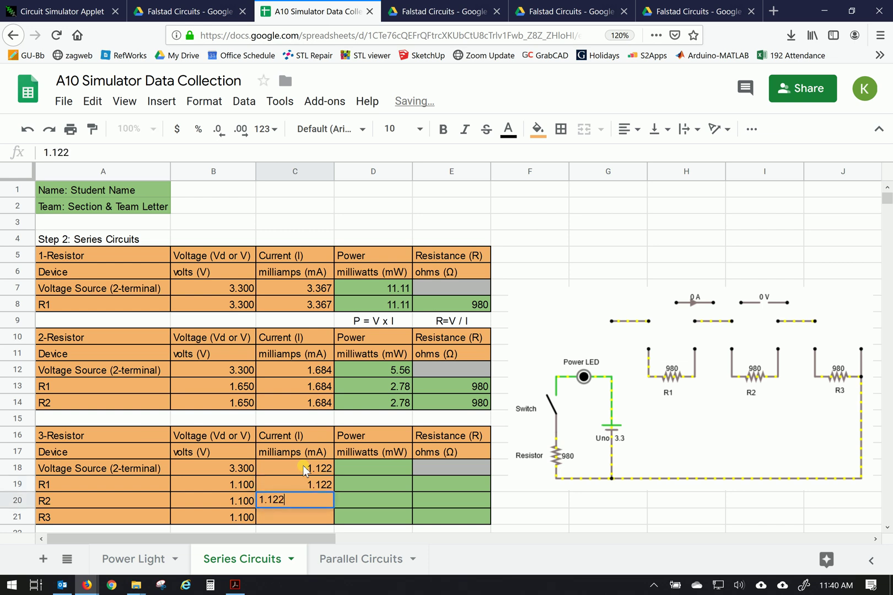
pyautogui.press('Return')
pyautogui.write('1.122')
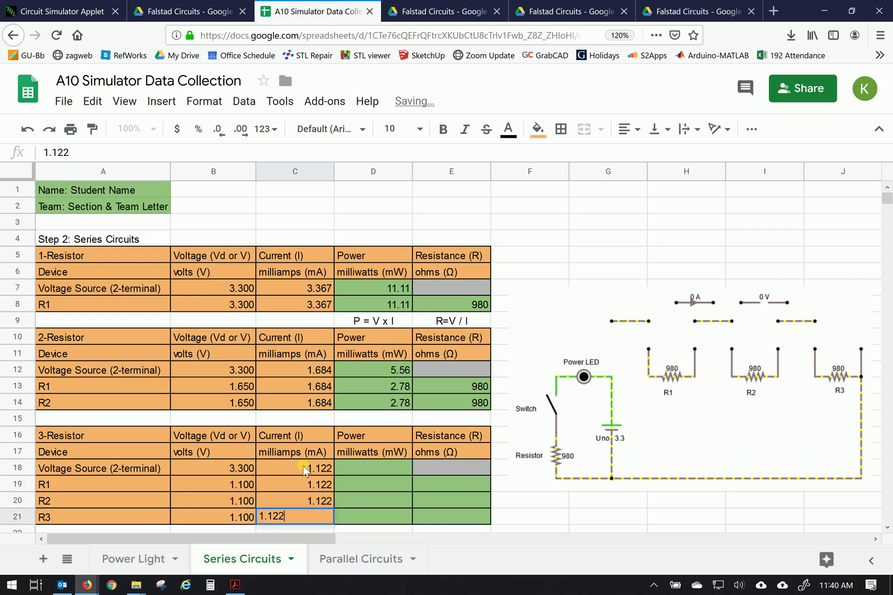
pyautogui.press('Tab')
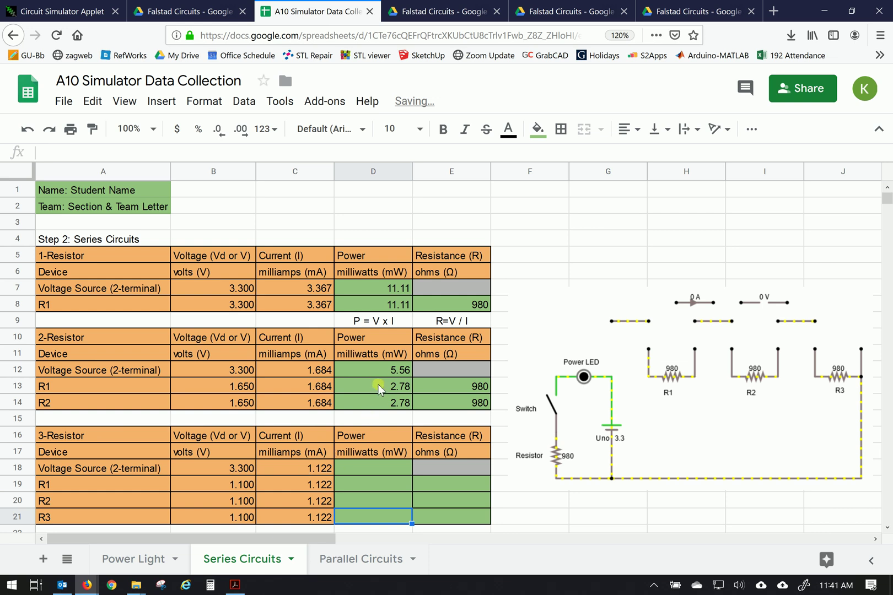
# - Copy the 2-Resistor table's R2 power and resistance formulas to R1, R2 and R3 of the 3-Resistor table, and the power formula to its voltage source
pyautogui.moveTo(396, 402); pyautogui.dragTo(418, 404)
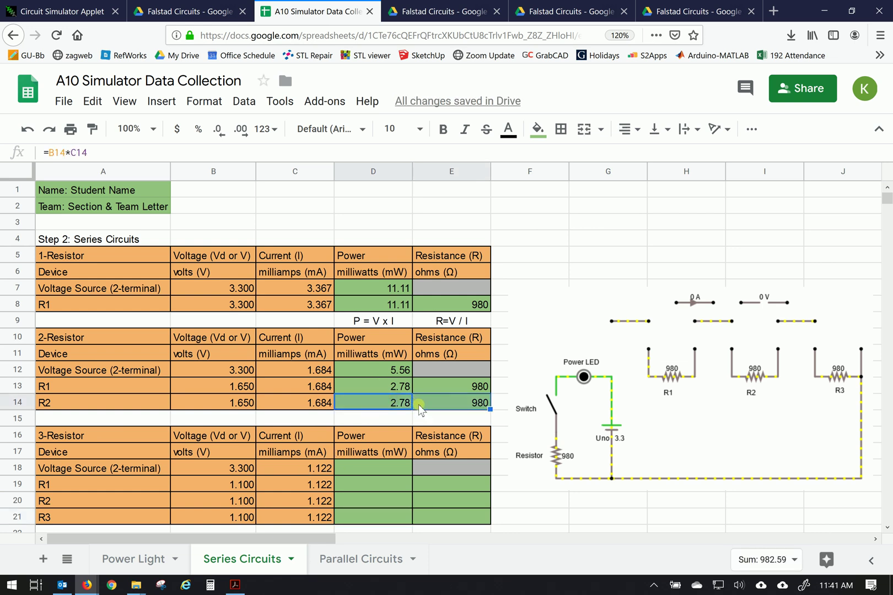
pyautogui.hotkey('ctrl', 'c')
pyautogui.moveTo(404, 519); pyautogui.dragTo(417, 520)
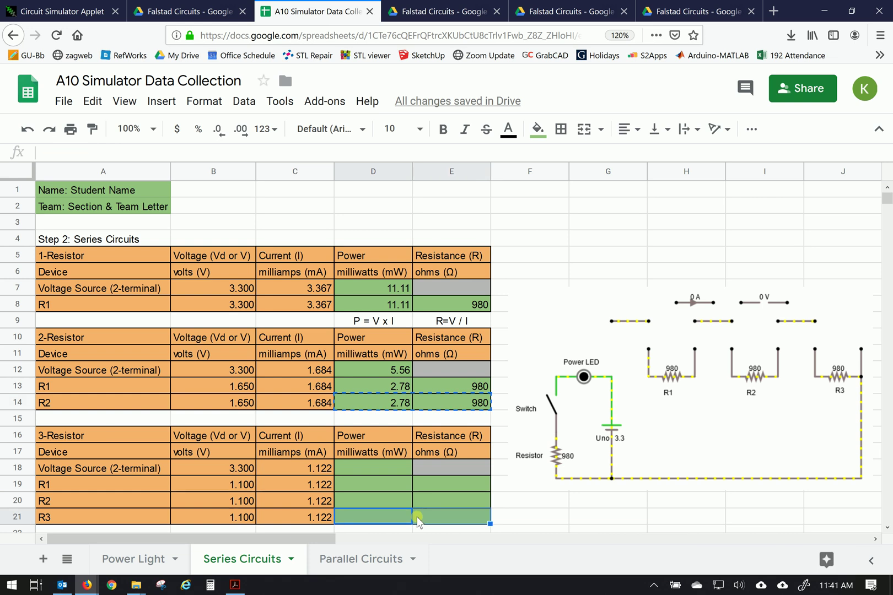
pyautogui.hotkey('ctrl', 'v')
pyautogui.moveTo(490, 505); pyautogui.dragTo(486, 483)
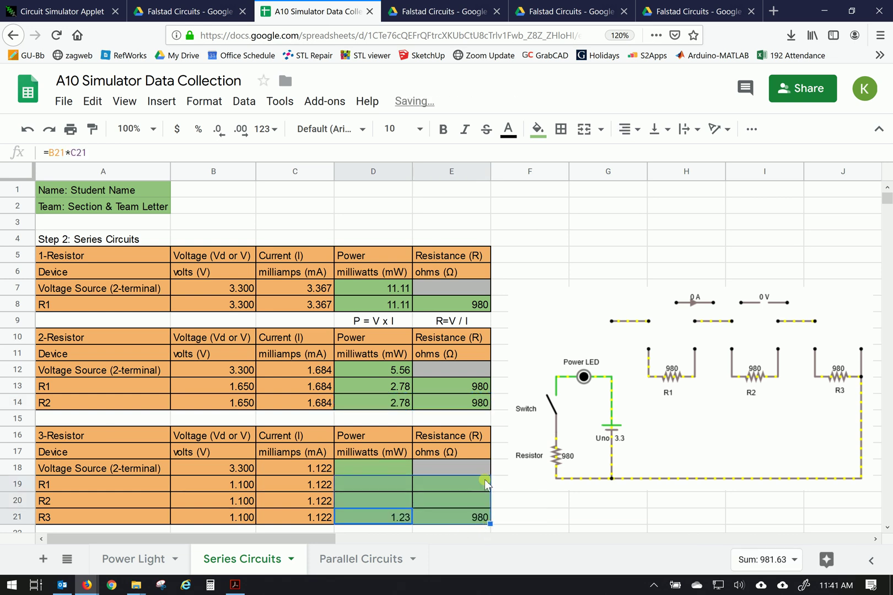
pyautogui.click(385, 467)
pyautogui.moveTo(386, 469); pyautogui.dragTo(410, 466)
pyautogui.click(406, 507)
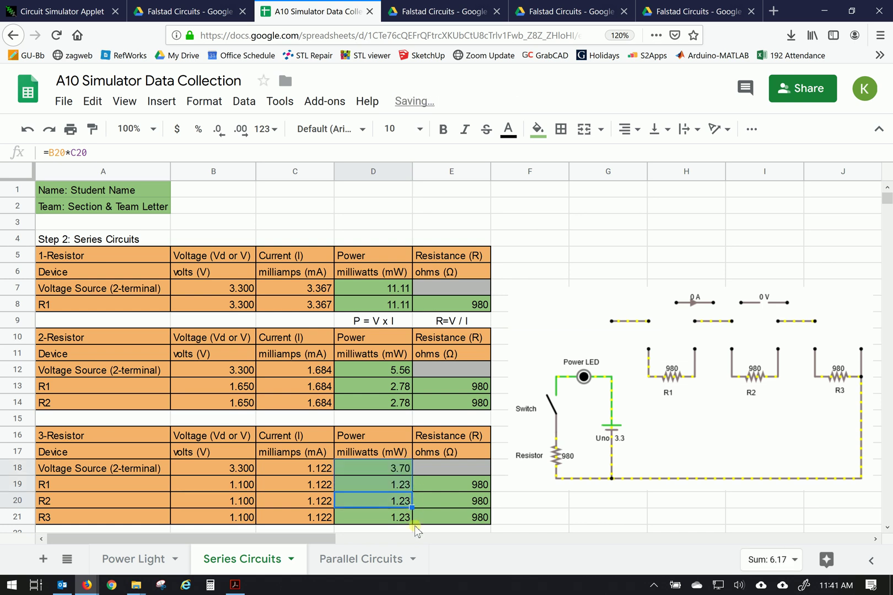
pyautogui.click(442, 488)
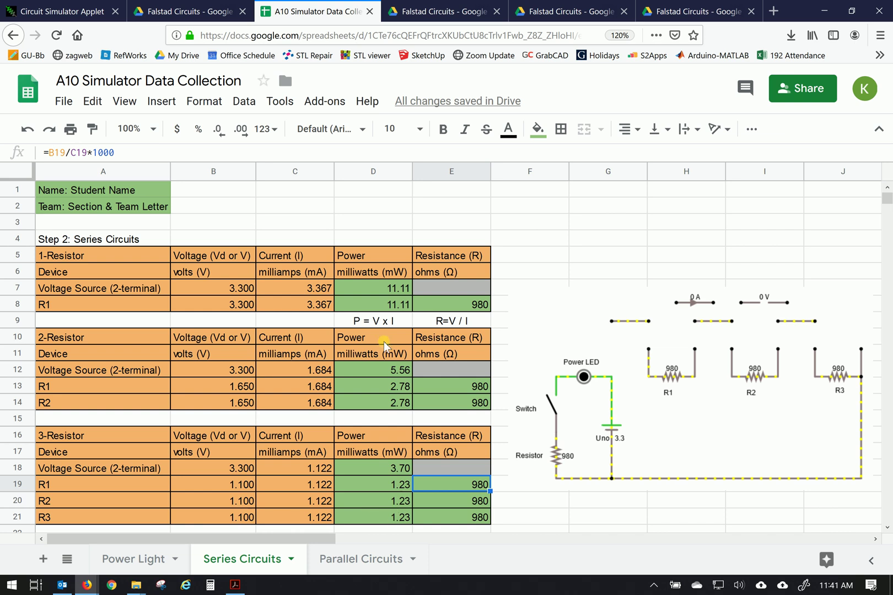
# - Return to the circuit simulator, export the three-resistor circuit as a local file and save it to disk
pyautogui.click(66, 11)
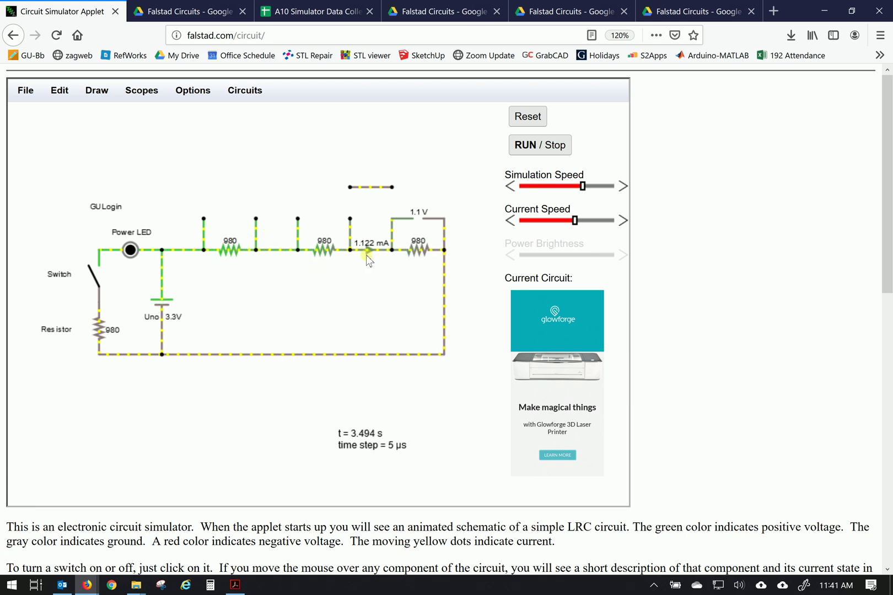
pyautogui.moveTo(420, 218)
pyautogui.click(25, 90)
pyautogui.click(39, 156)
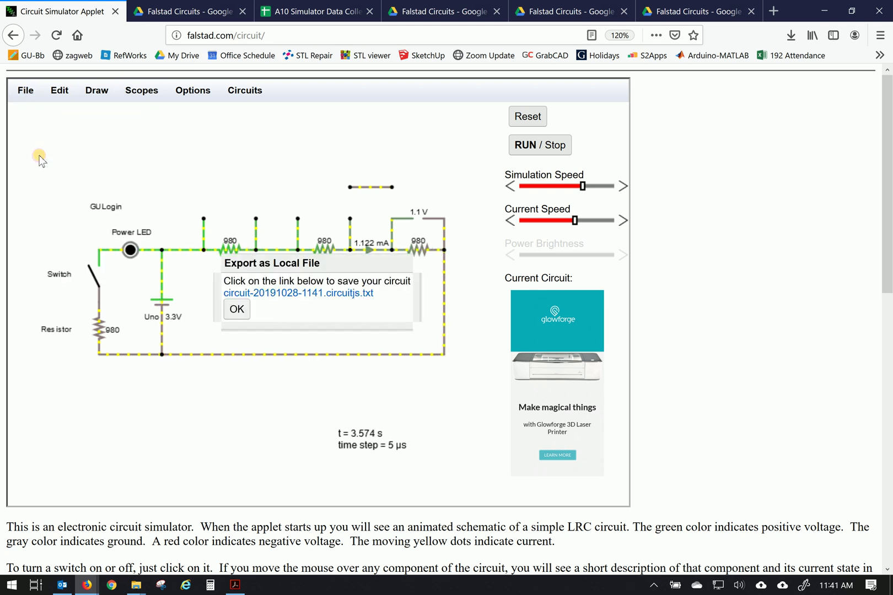
pyautogui.click(334, 296)
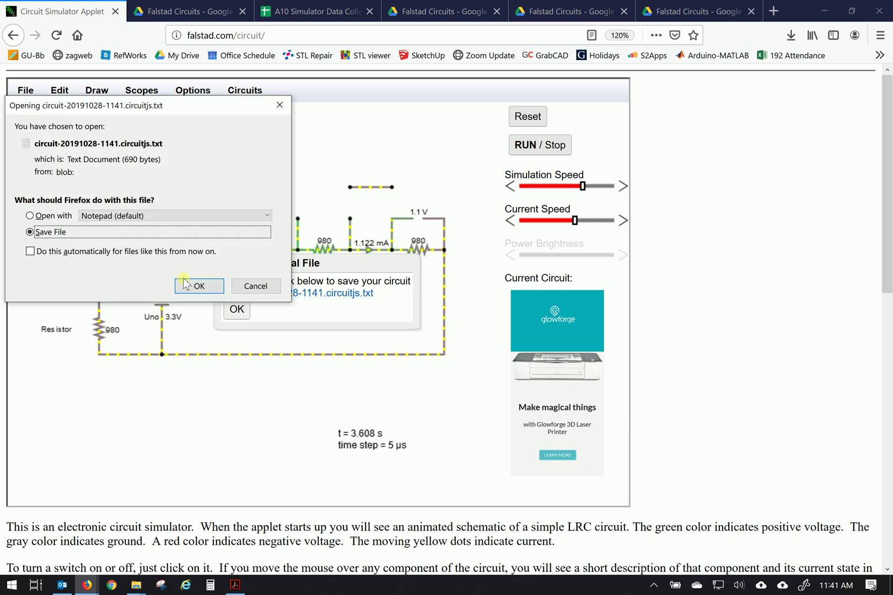
pyautogui.click(200, 287)
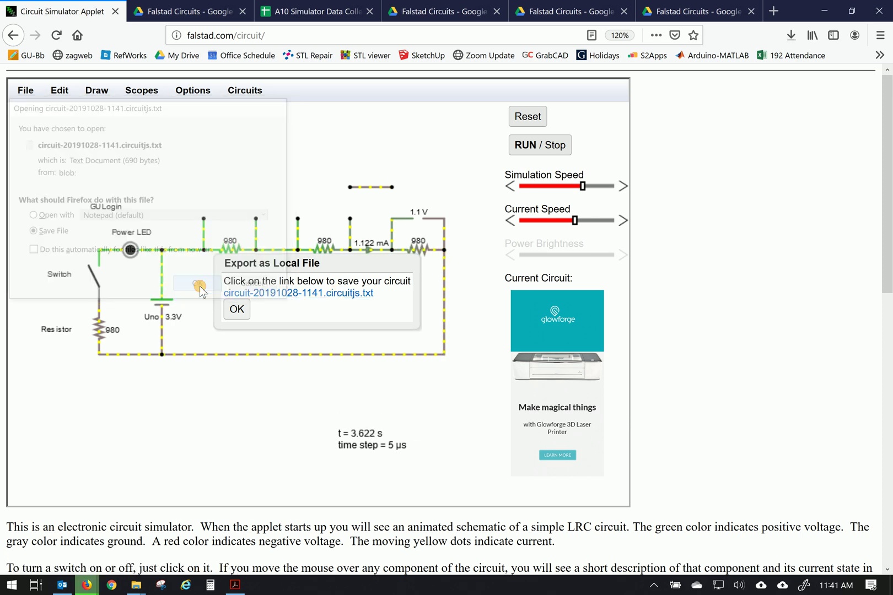
# - Show the exported circuit file in the Downloads folder and rename it as T#-A10-GULogin-2.txt
pyautogui.click(791, 35)
pyautogui.click(791, 76)
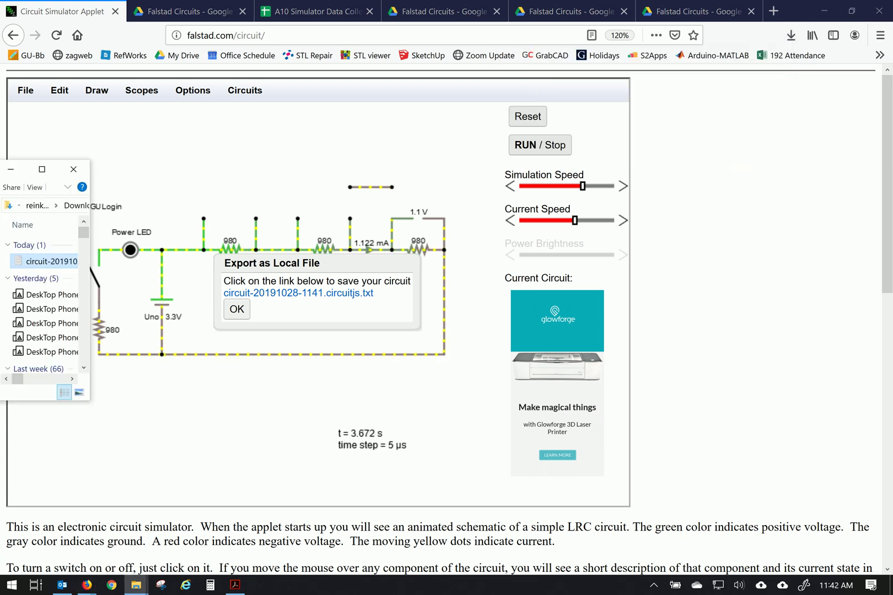
pyautogui.moveTo(25, 168); pyautogui.dragTo(891, 263)
pyautogui.click(723, 271)
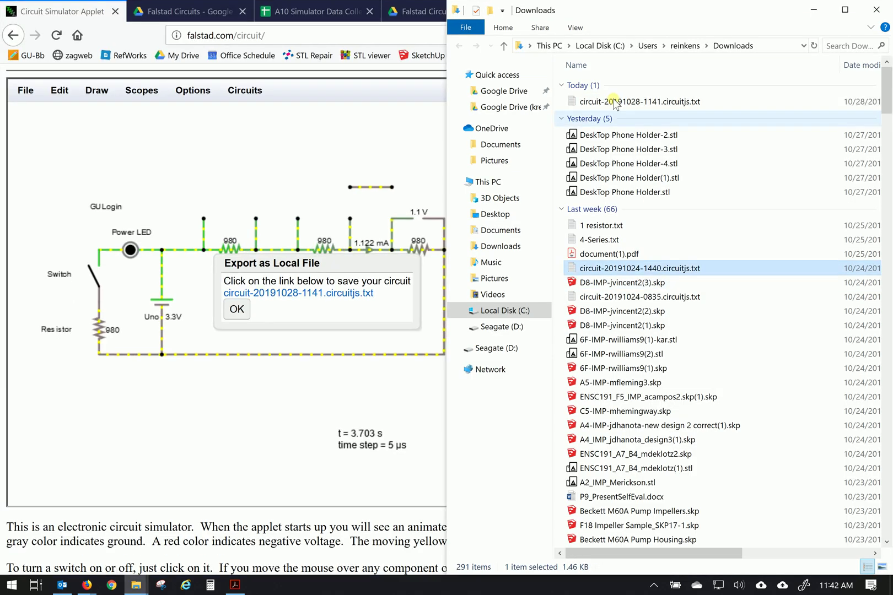
pyautogui.click(689, 103)
pyautogui.moveTo(687, 102); pyautogui.dragTo(573, 104)
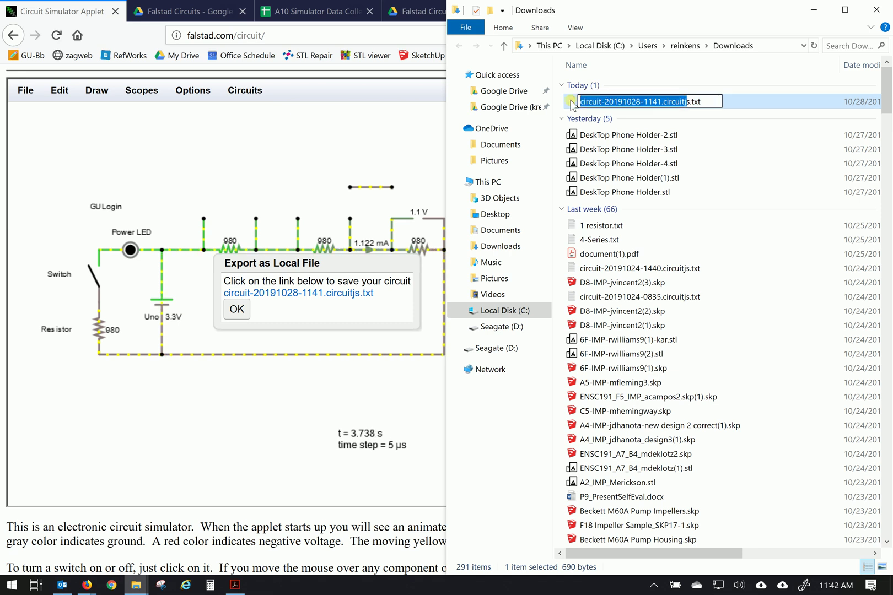
pyautogui.write('T')
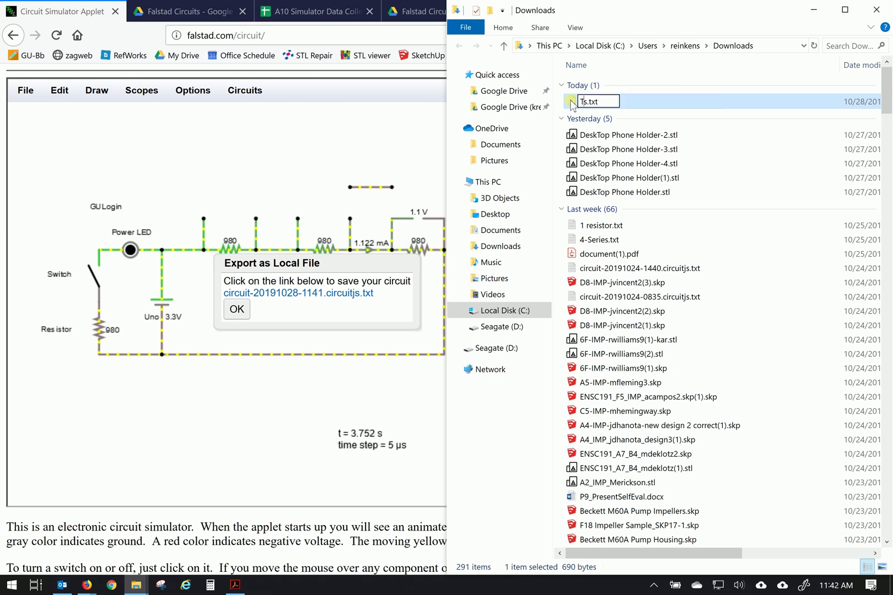
pyautogui.write('#-A1')
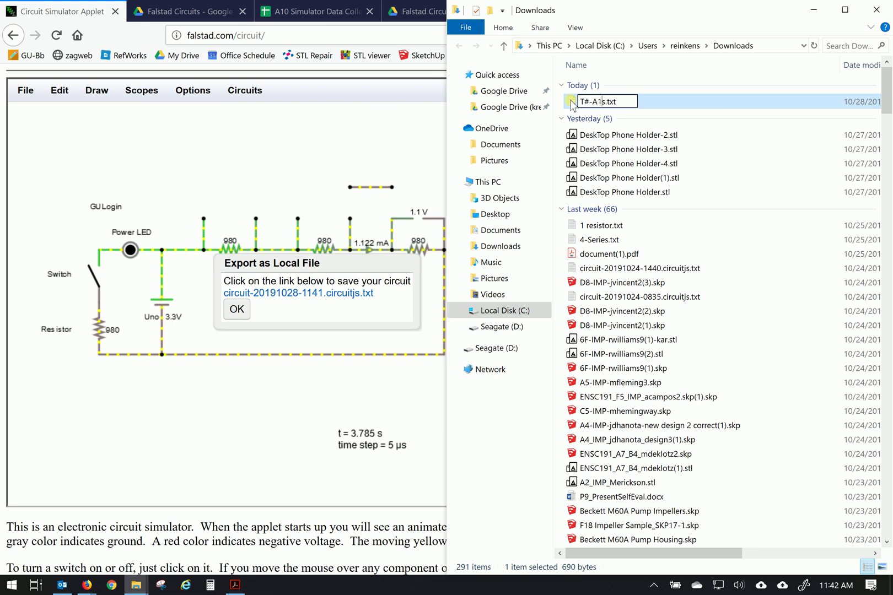
pyautogui.write('0-GULogin-2')
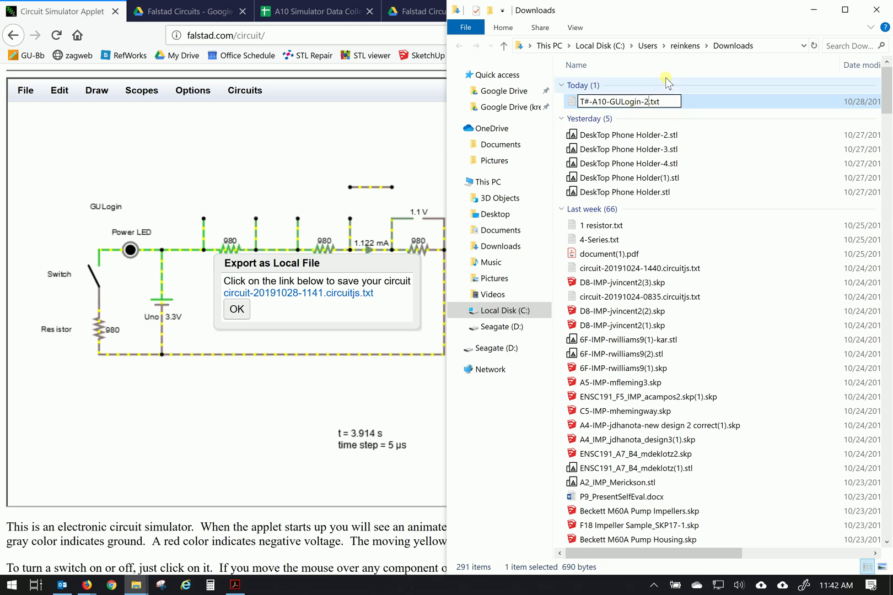
pyautogui.press('Return')
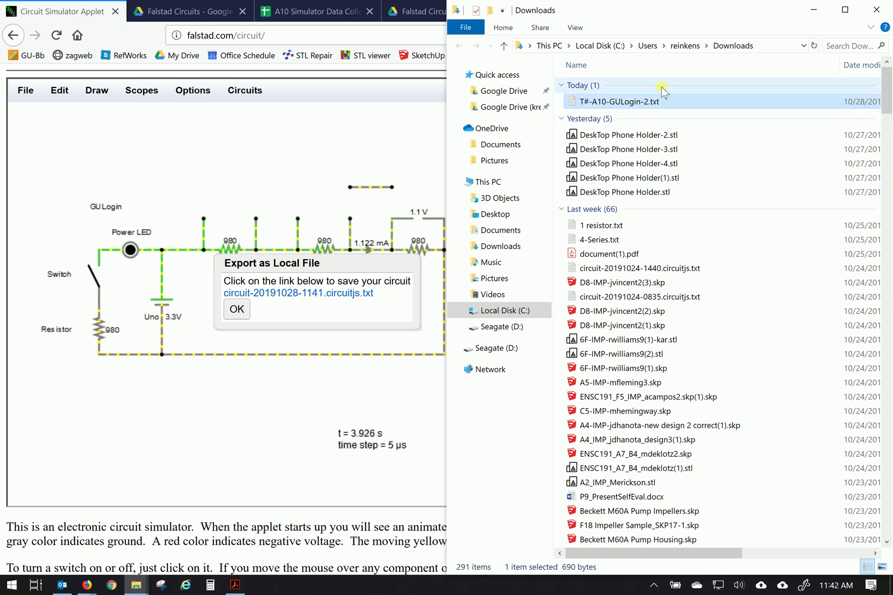
# - Delete T#-A10-GULogin-2.txt from the Downloads folder and close the simulator's export dialog
pyautogui.click(630, 105)
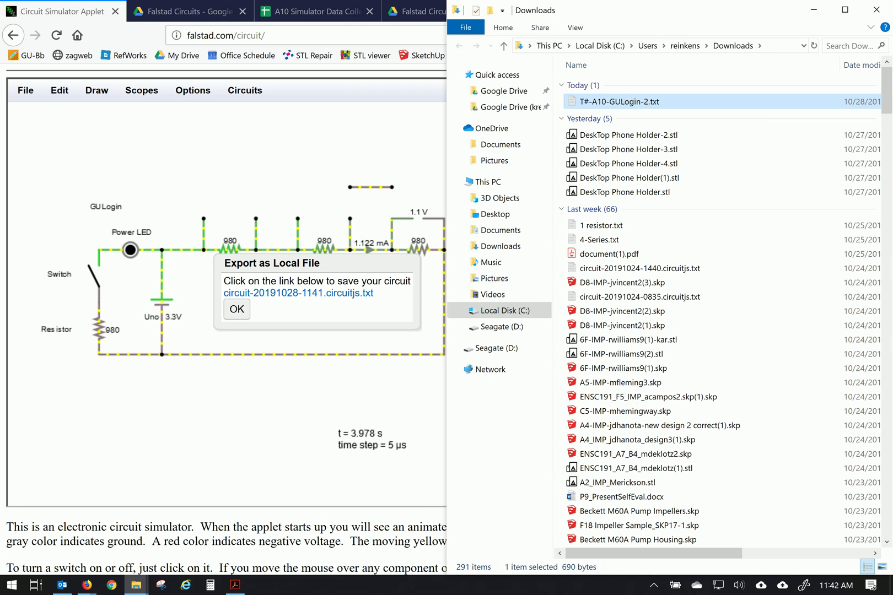
pyautogui.press('Delete')
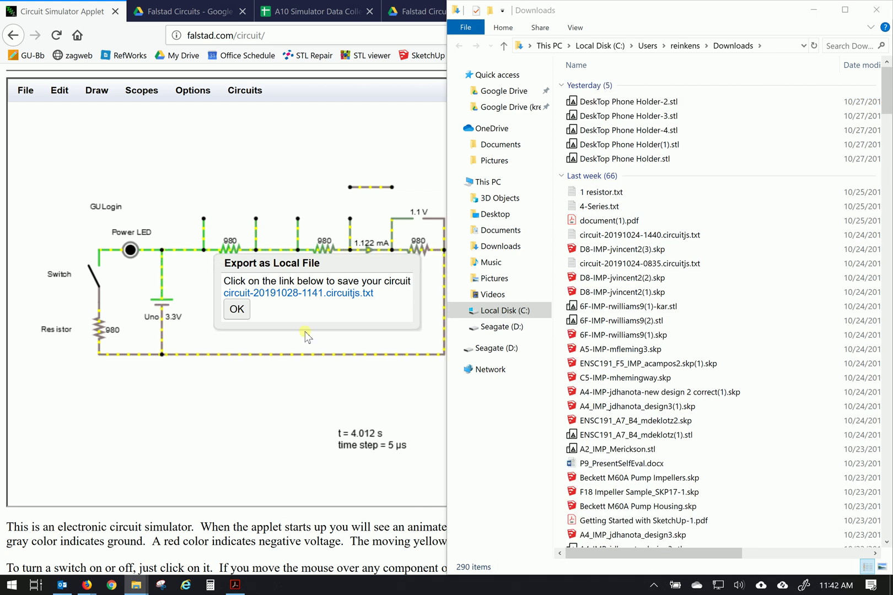
pyautogui.click(237, 309)
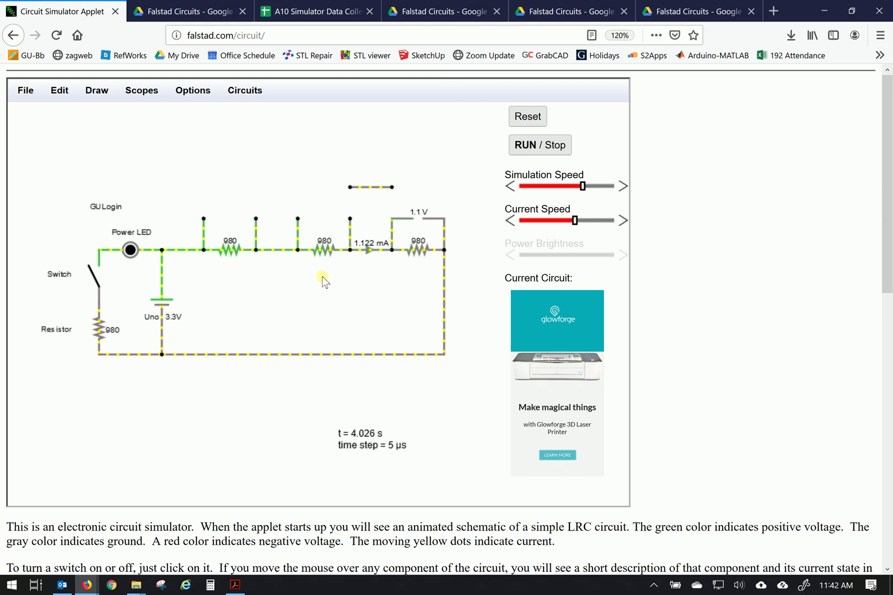